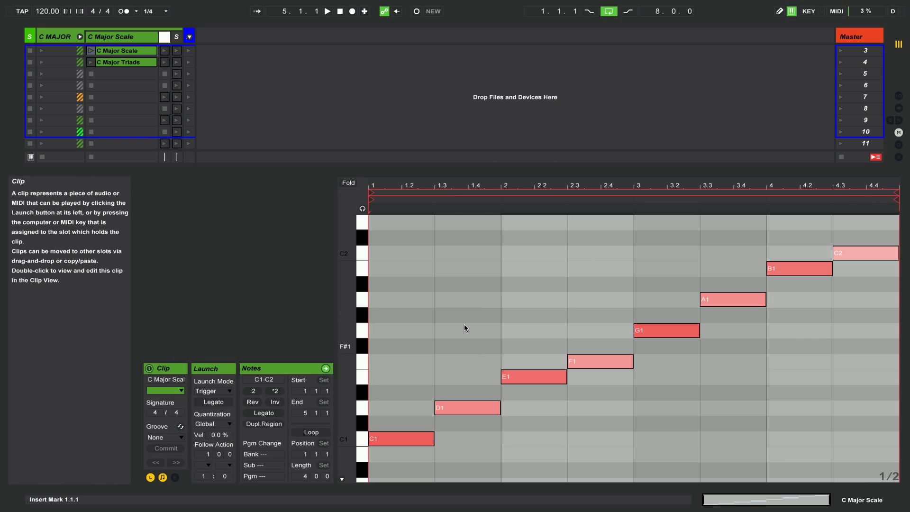
Launch the C Major Scale clip to hear the scale from C1 to C2, and stop playback.
{"action": "left_click", "coordinate": [90, 50]}
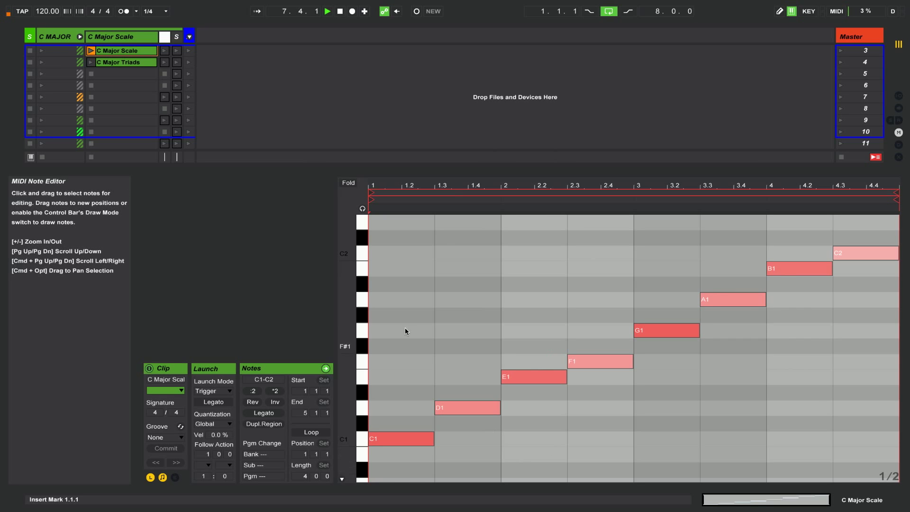
{"action": "key", "text": "space"}
{"action": "key", "text": "space"}
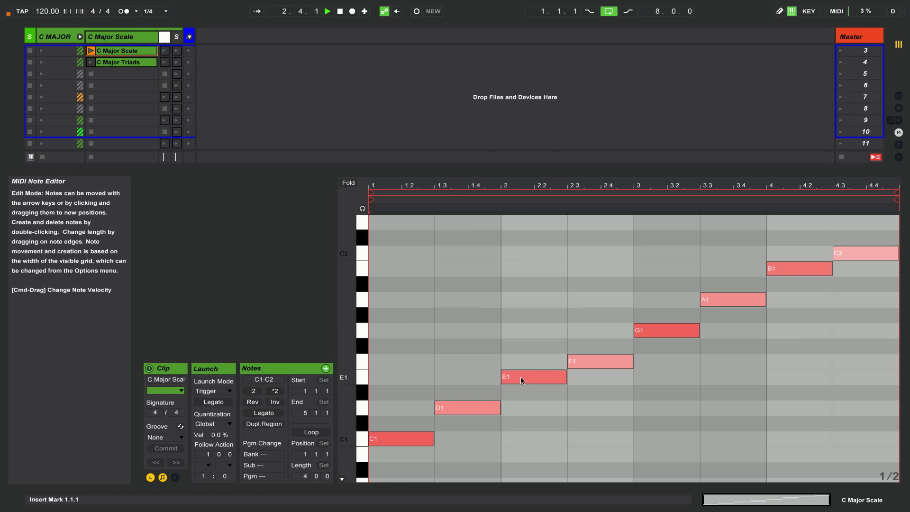
Build two triads in the C Major Scale clip by copying E1 and G1 above the first C1, and F1 and A1 above D1.
{"action": "left_click_drag", "start_coordinate": [520, 377], "coordinate": [407, 377]}
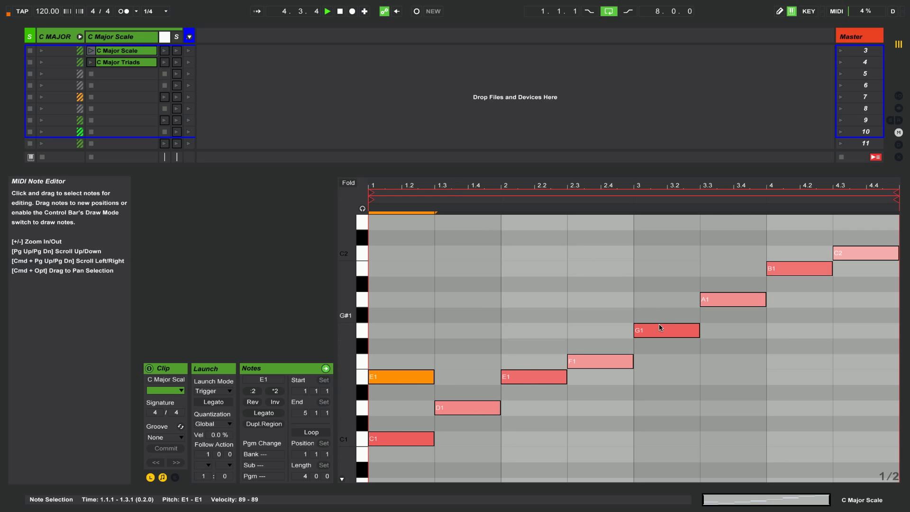
{"action": "left_click_drag", "start_coordinate": [660, 328], "coordinate": [401, 329]}
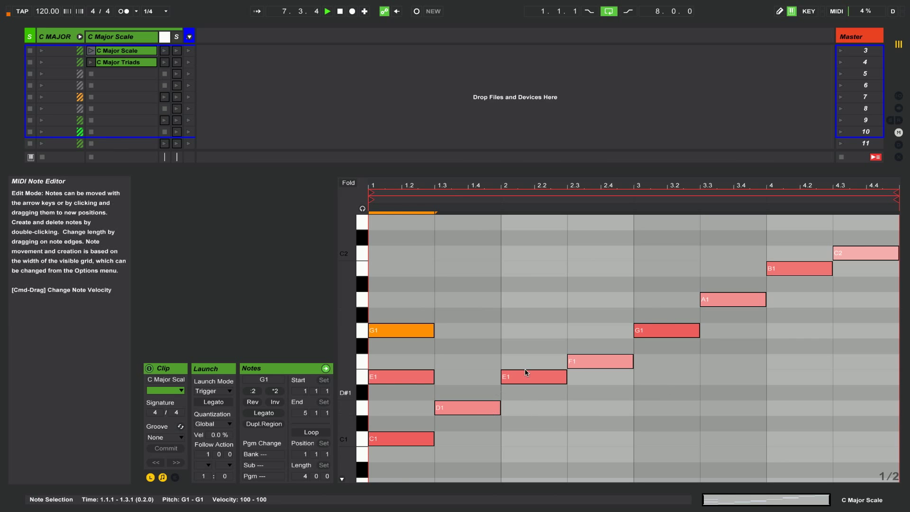
{"action": "left_click_drag", "start_coordinate": [587, 359], "coordinate": [465, 362]}
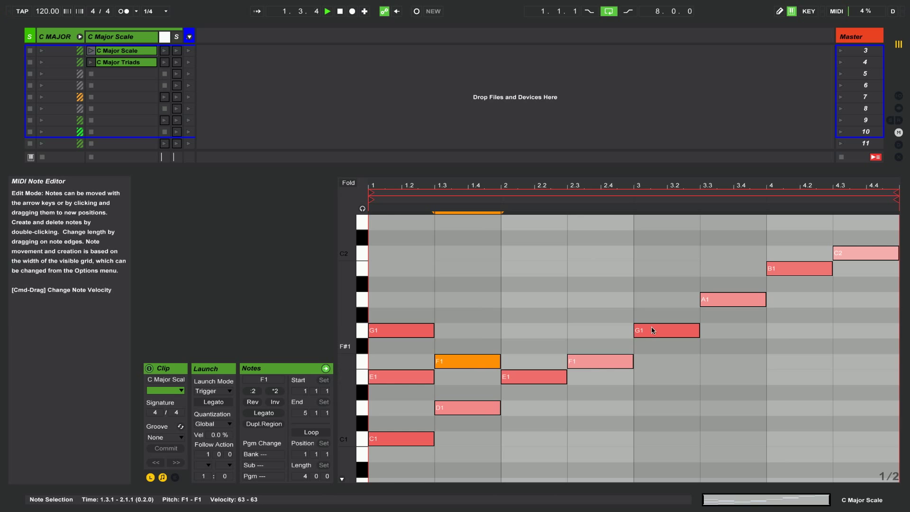
{"action": "left_click_drag", "start_coordinate": [715, 301], "coordinate": [447, 304]}
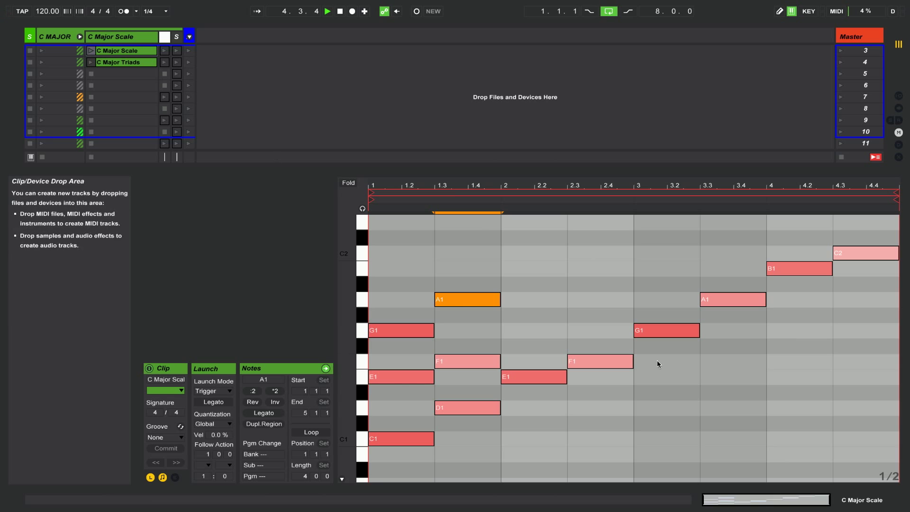
Open the C Major Triads clip's notes, play the clip through, and stop it.
{"action": "left_click", "coordinate": [107, 66]}
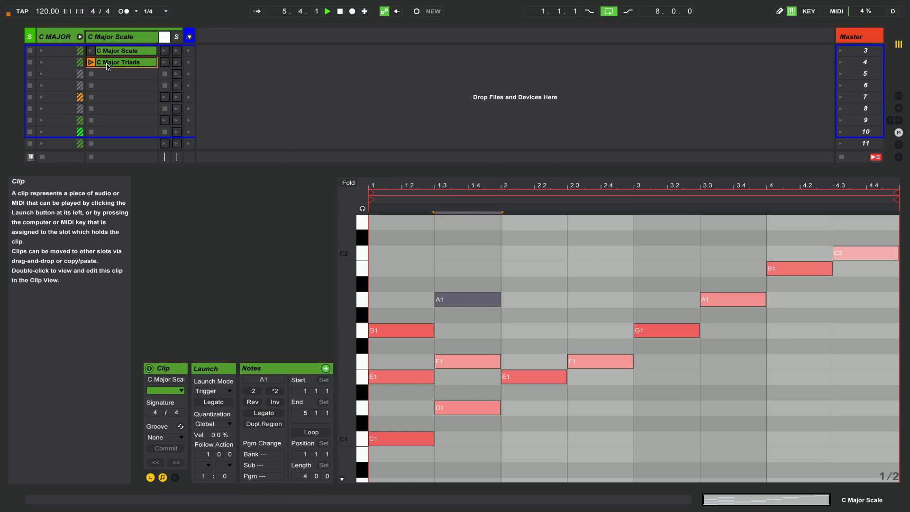
{"action": "left_click", "coordinate": [90, 63]}
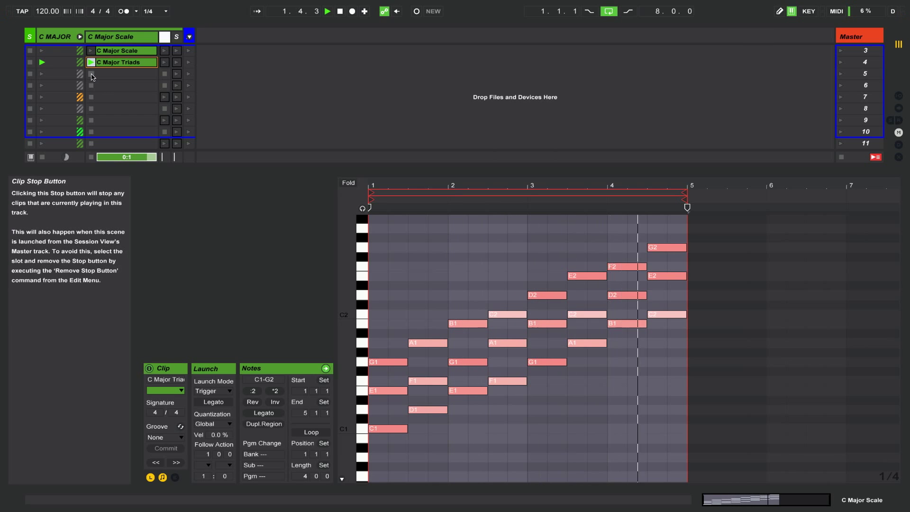
{"action": "left_click", "coordinate": [92, 77]}
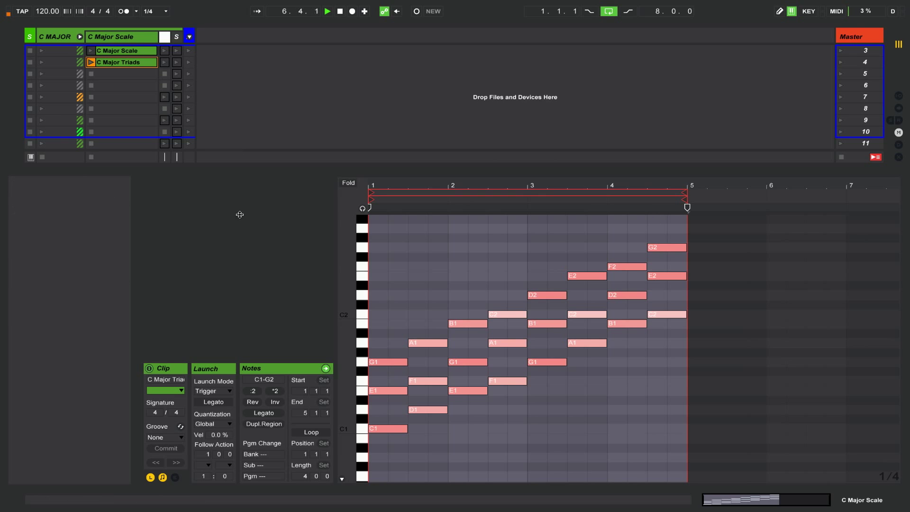
Widen the C Major Chords track to show its full clip names and hide the clip detail view.
{"action": "left_click_drag", "start_coordinate": [240, 214], "coordinate": [247, 285]}
{"action": "left_click_drag", "start_coordinate": [177, 40], "coordinate": [384, 50]}
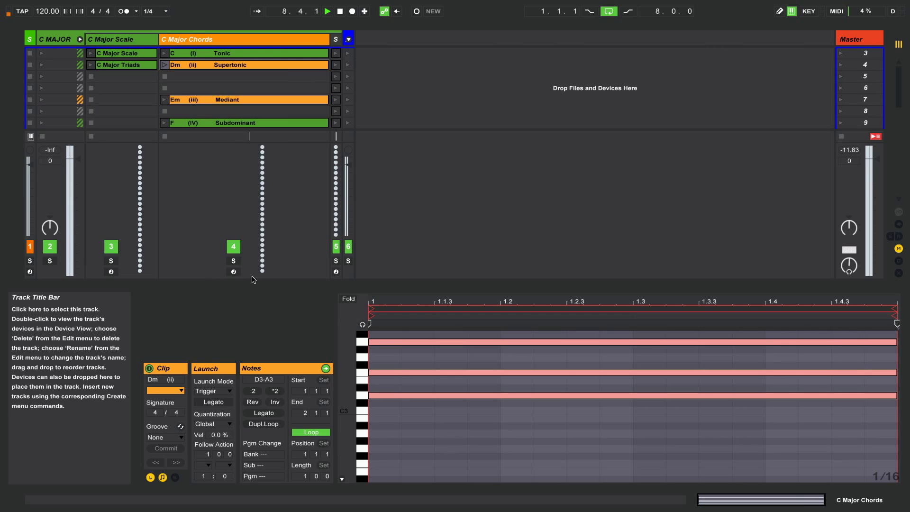
{"action": "key", "text": "ctrl+alt+l"}
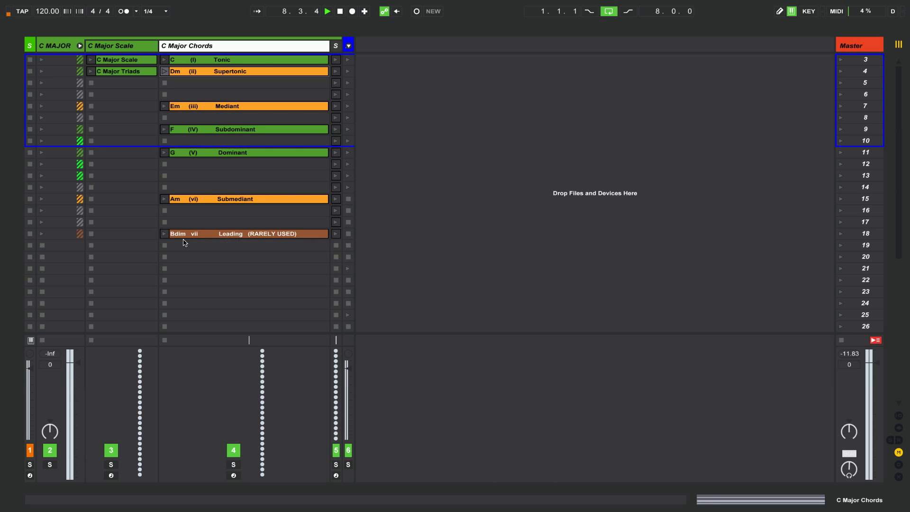
Deactivate the Bdim vii Leading clip in the C Major Chords track and select the C (I) Tonic clip.
{"action": "left_click", "coordinate": [243, 238]}
{"action": "left_click", "coordinate": [242, 247]}
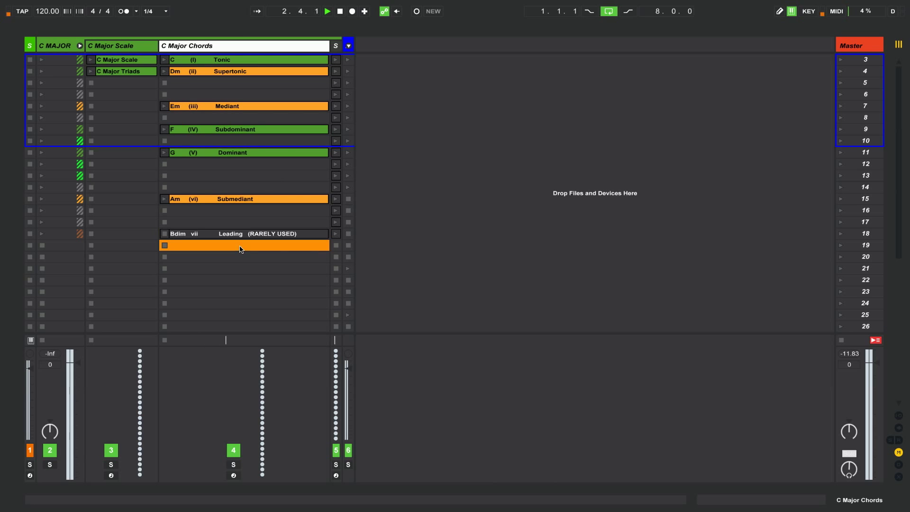
{"action": "left_click", "coordinate": [261, 63]}
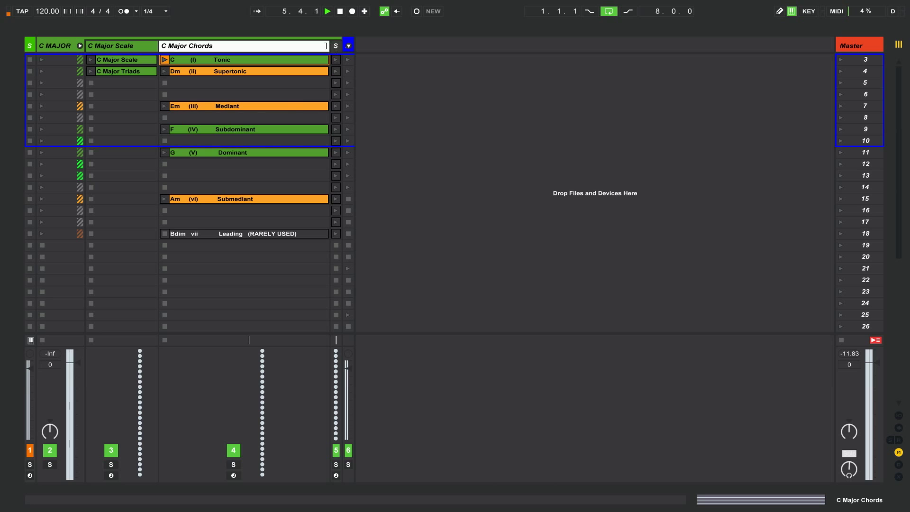
Narrow the C Major Chords track and widen the SONGWRITING CHORDS C MAJOR track to show its full chord names.
{"action": "left_click_drag", "start_coordinate": [327, 45], "coordinate": [282, 45]}
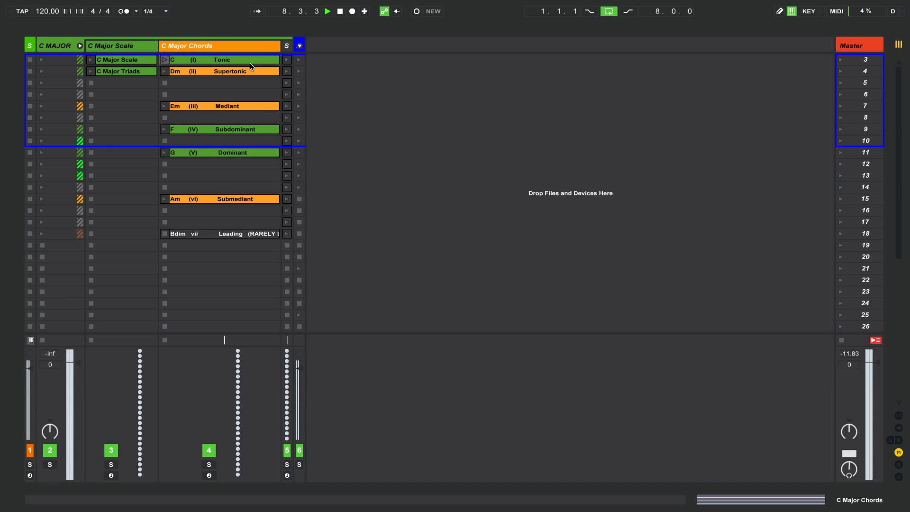
{"action": "left_click", "coordinate": [288, 44]}
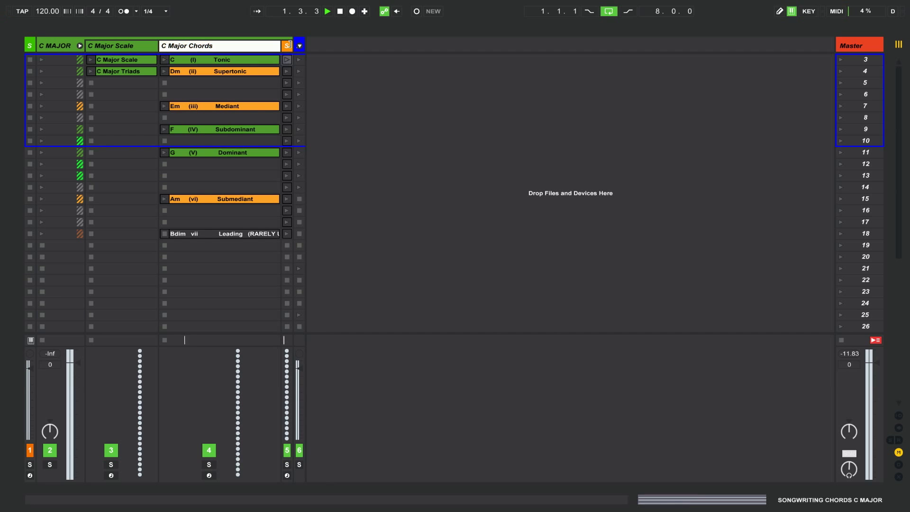
{"action": "left_click_drag", "start_coordinate": [289, 44], "coordinate": [447, 48]}
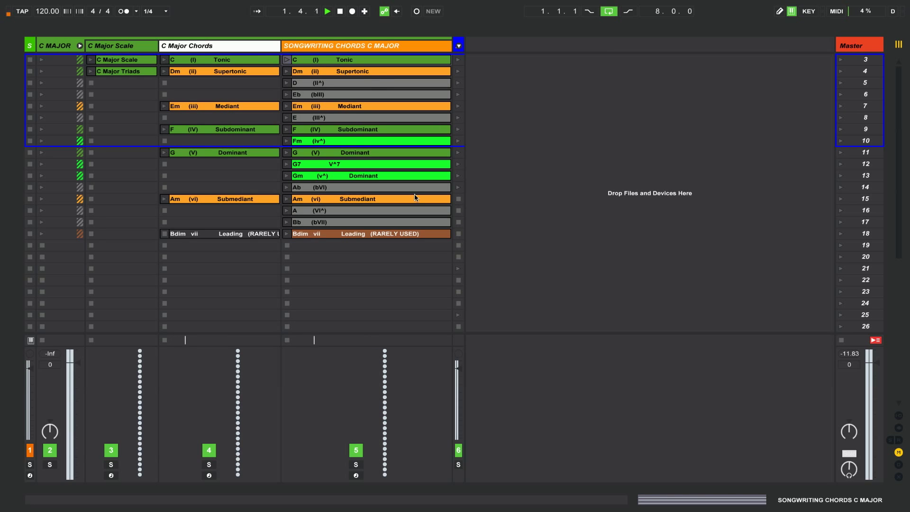
Open the notes of the D (II^) songwriting clip and audition the C, Dm, D and Eb chord clips in order.
{"action": "double_click", "coordinate": [325, 87]}
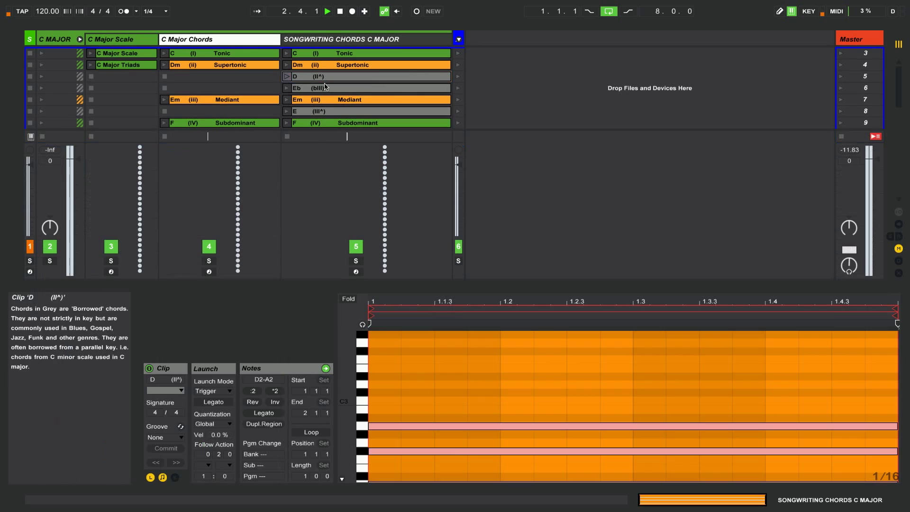
{"action": "left_click", "coordinate": [286, 54]}
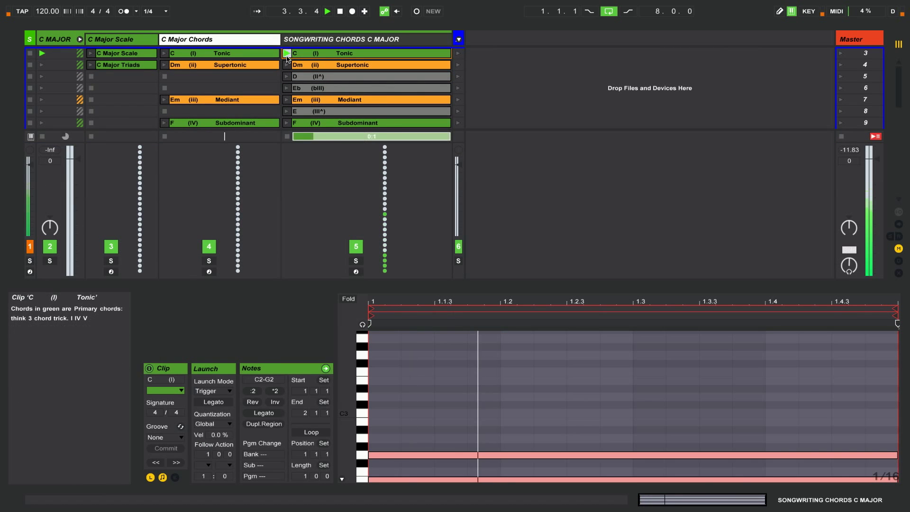
{"action": "left_click", "coordinate": [287, 65]}
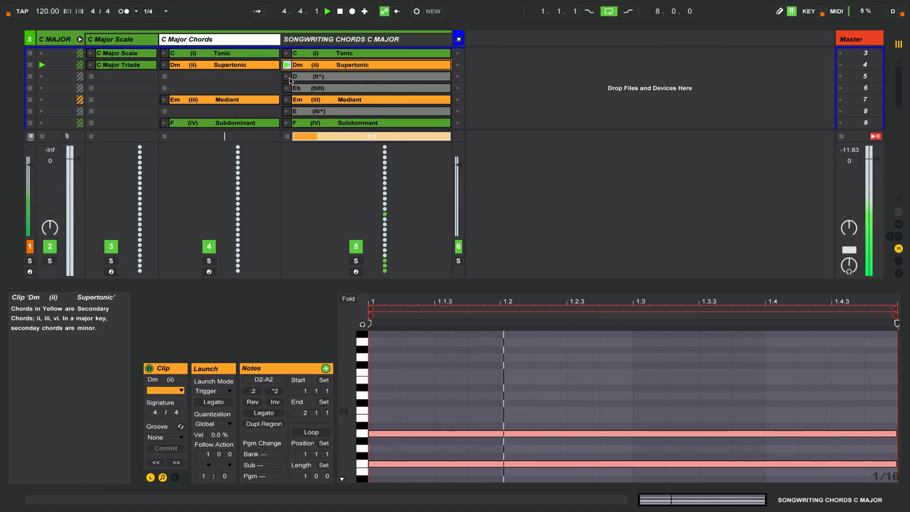
{"action": "left_click", "coordinate": [287, 76]}
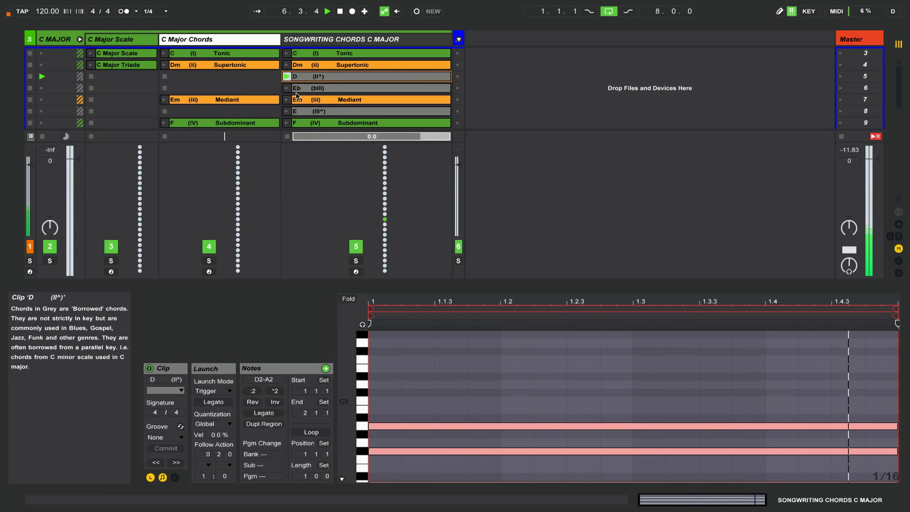
{"action": "left_click", "coordinate": [287, 88]}
Audition the Em, E, F and Fm chord clips in the SONGWRITING CHORDS C MAJOR track in order.
{"action": "scroll", "coordinate": [294, 97], "scroll_direction": "down", "scroll_amount": 2}
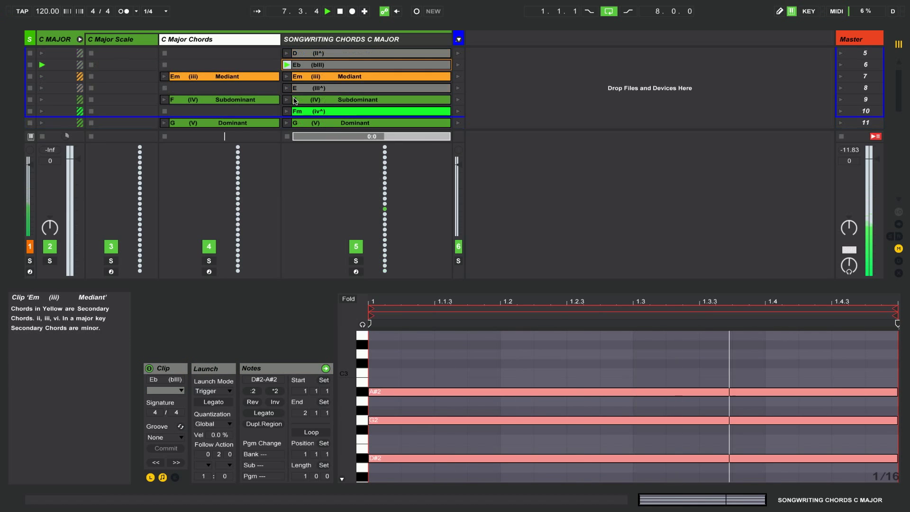
{"action": "left_click", "coordinate": [287, 76]}
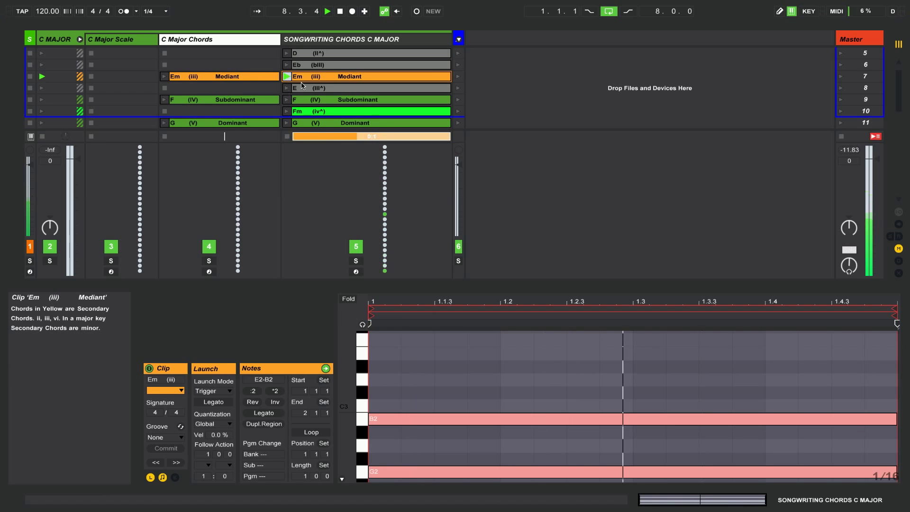
{"action": "left_click", "coordinate": [287, 88]}
{"action": "scroll", "coordinate": [288, 90], "scroll_direction": "down", "scroll_amount": 2}
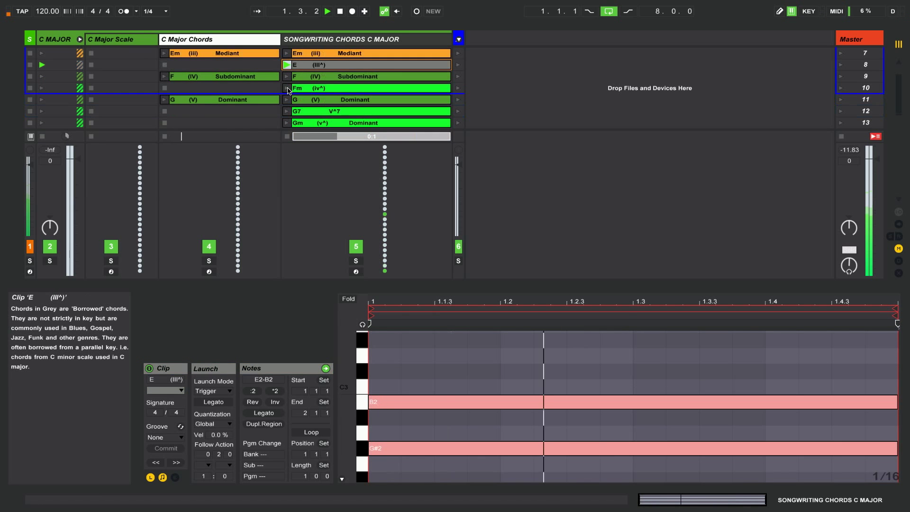
{"action": "left_click", "coordinate": [287, 76]}
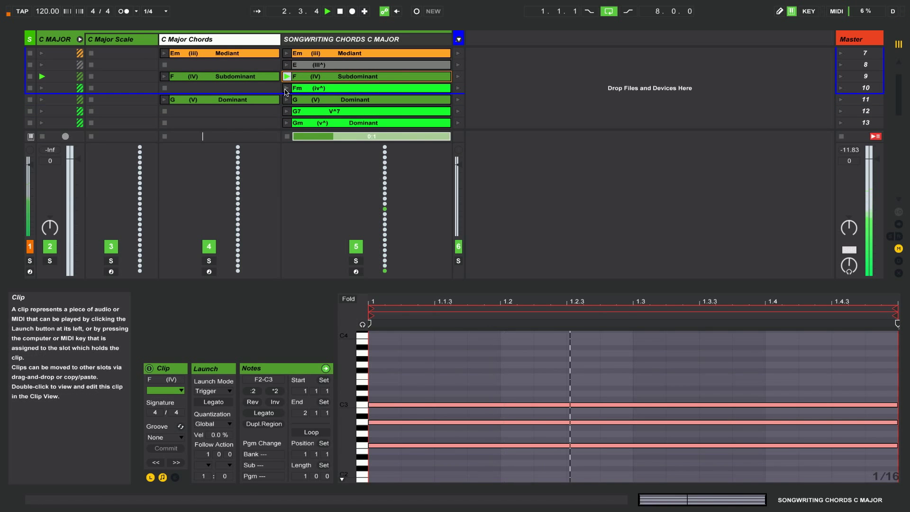
{"action": "left_click", "coordinate": [286, 89]}
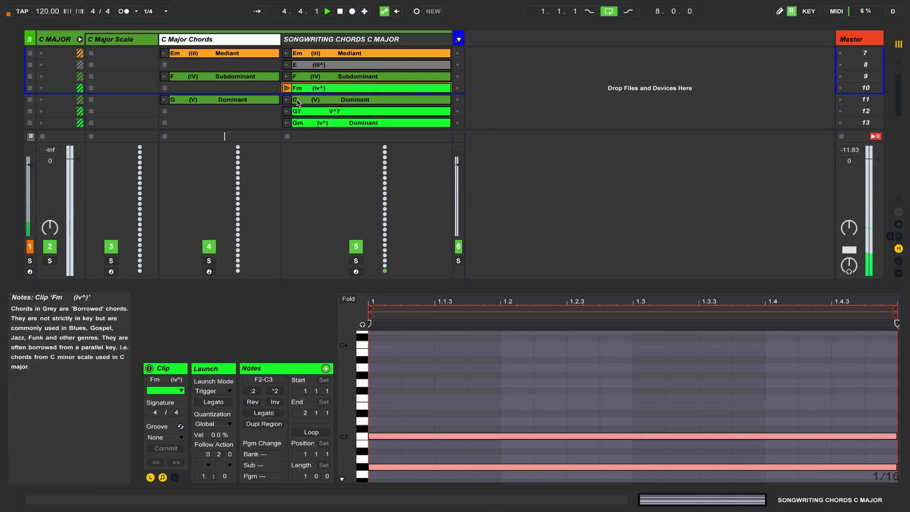
Hide the clip detail view and the mixer section to make room for the rest of the chord clips.
{"action": "scroll", "coordinate": [298, 103], "scroll_direction": "down", "scroll_amount": 3}
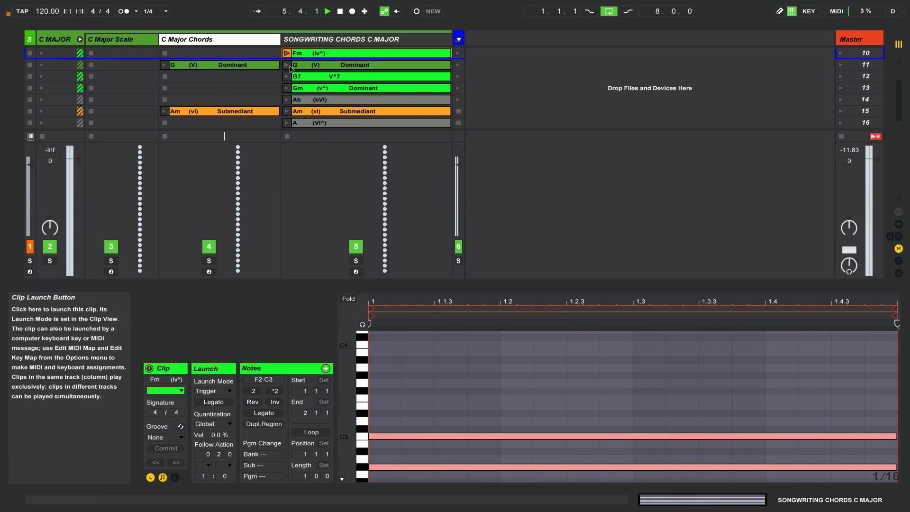
{"action": "scroll", "coordinate": [292, 70], "scroll_direction": "up", "scroll_amount": 1}
{"action": "scroll", "coordinate": [291, 82], "scroll_direction": "up", "scroll_amount": 1}
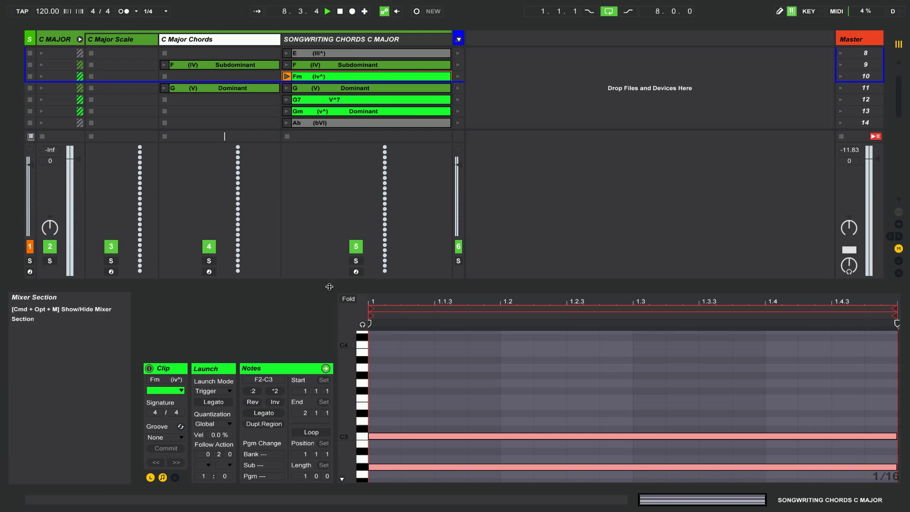
{"action": "key", "text": "ctrl+alt+l"}
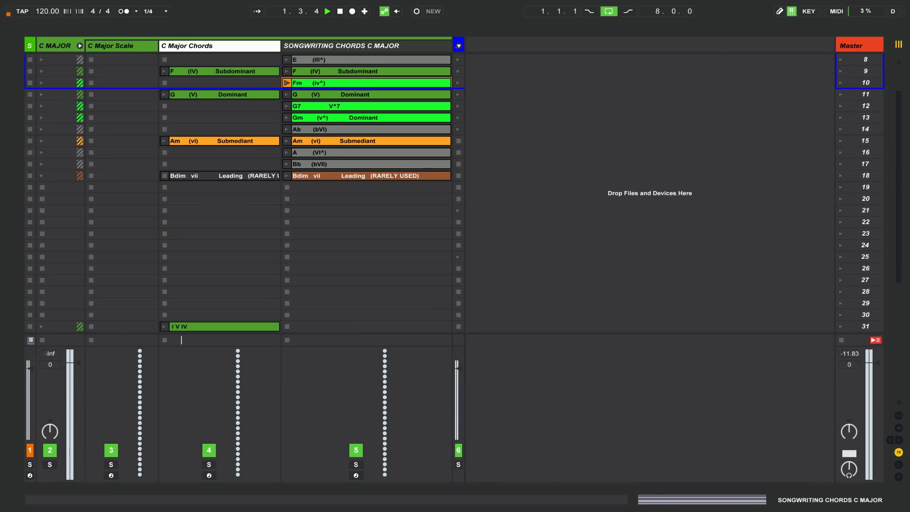
{"action": "left_click", "coordinate": [899, 452]}
Audition the G, G7, Gm and Ab chord clips in the SONGWRITING CHORDS C MAJOR track in order.
{"action": "left_click", "coordinate": [287, 92]}
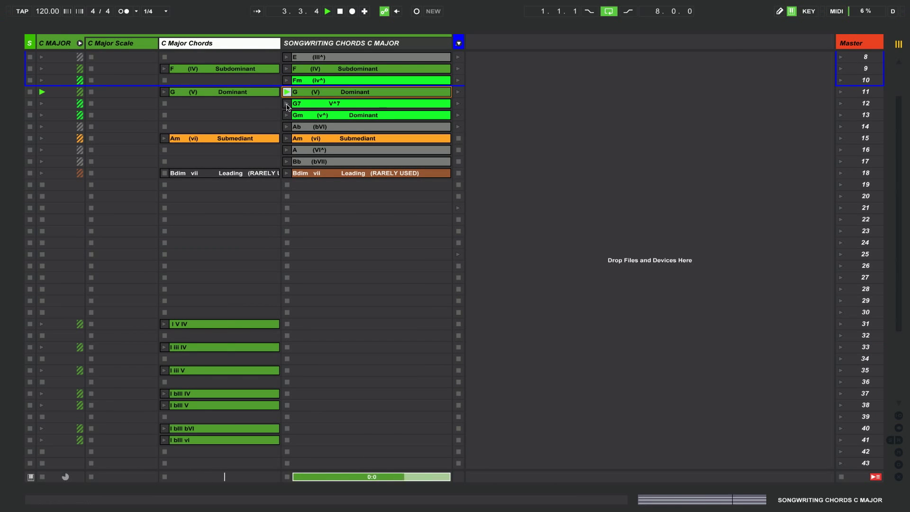
{"action": "scroll", "coordinate": [287, 106], "scroll_direction": "up", "scroll_amount": 5}
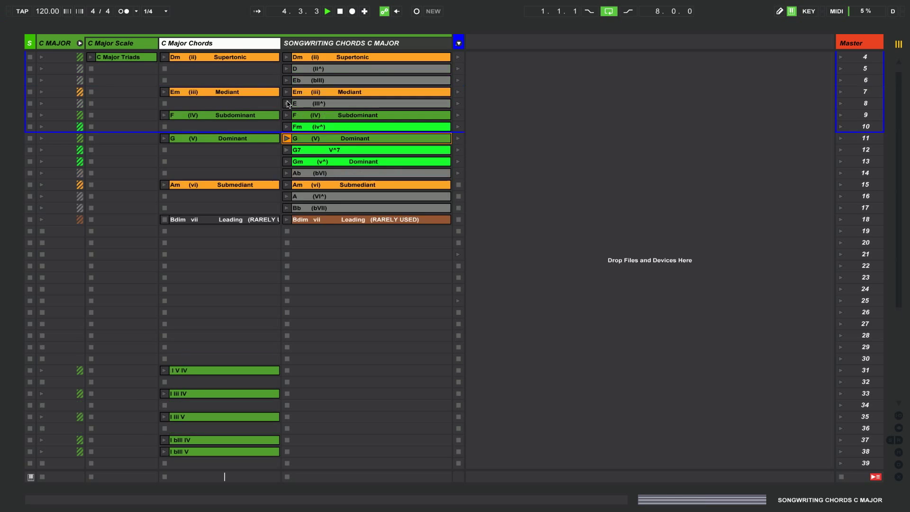
{"action": "left_click", "coordinate": [287, 162]}
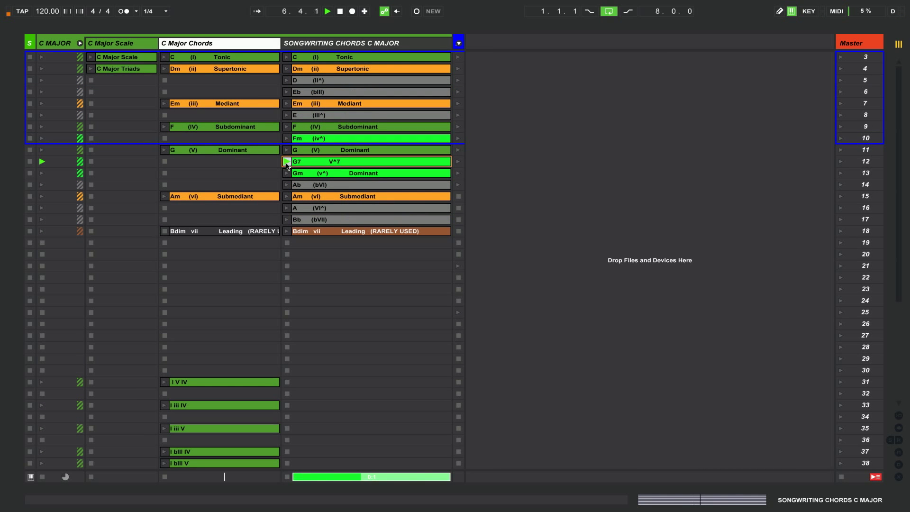
{"action": "left_click", "coordinate": [287, 162]}
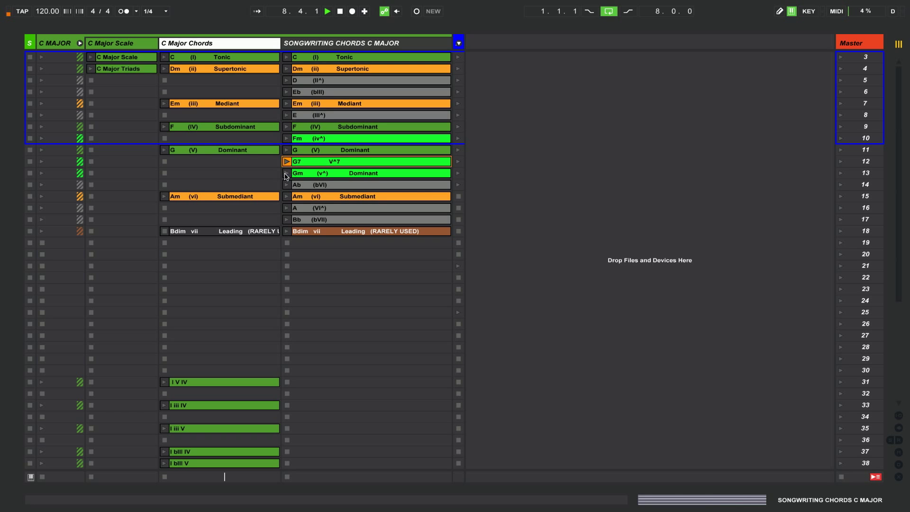
{"action": "left_click", "coordinate": [287, 173]}
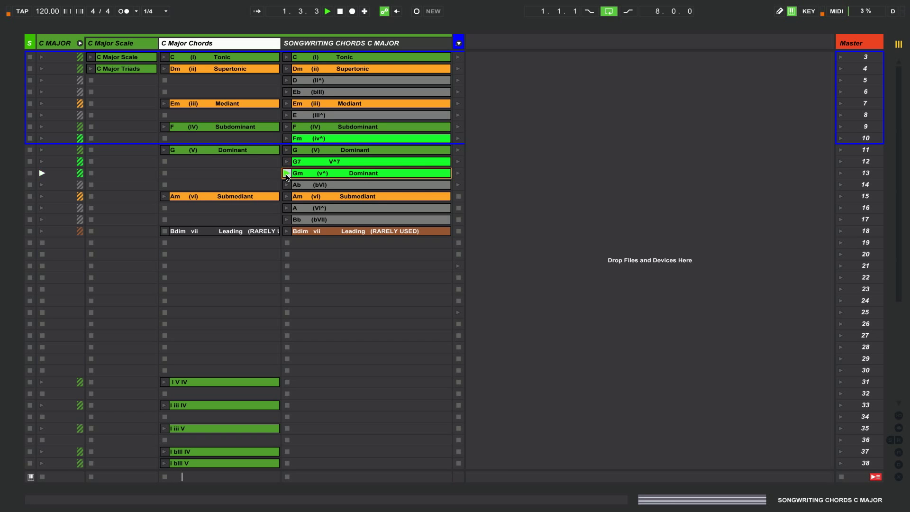
{"action": "left_click", "coordinate": [287, 174]}
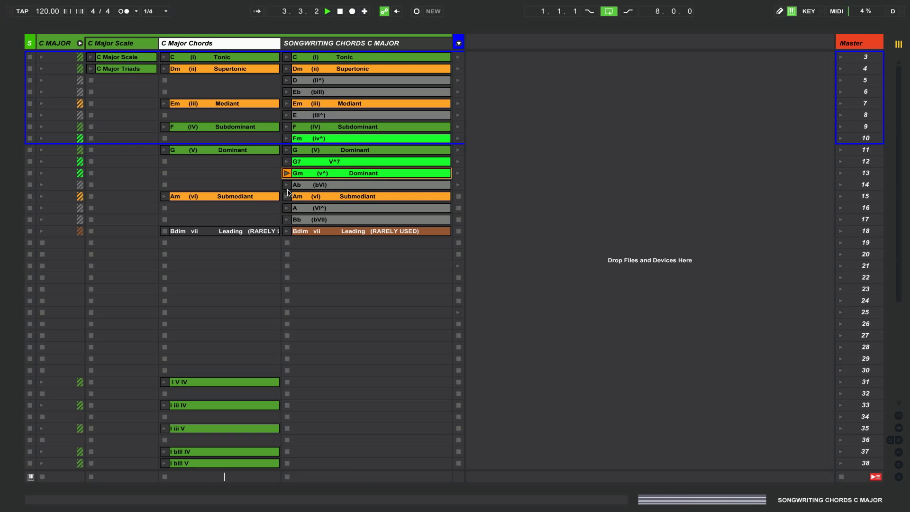
{"action": "left_click", "coordinate": [287, 185]}
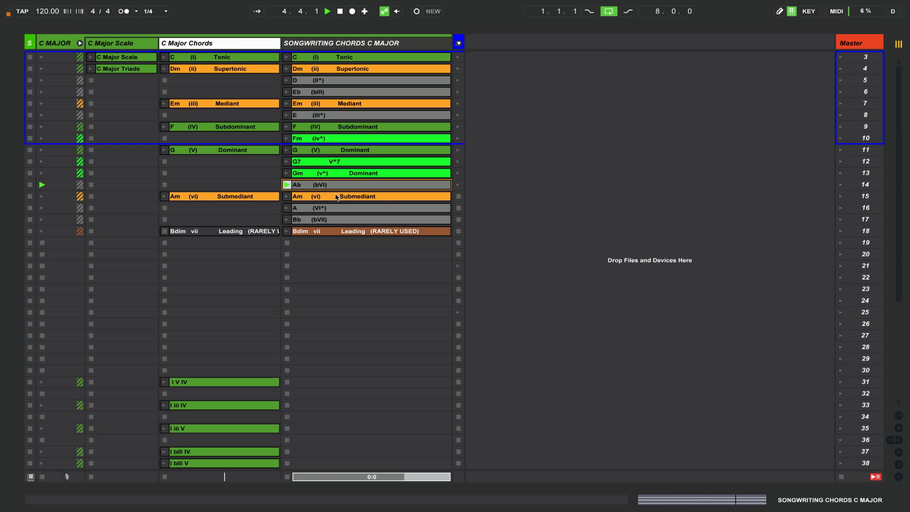
Audition the Am, A, Bb and Bdim chord clips in the SONGWRITING CHORDS C MAJOR track in order.
{"action": "left_click", "coordinate": [286, 197]}
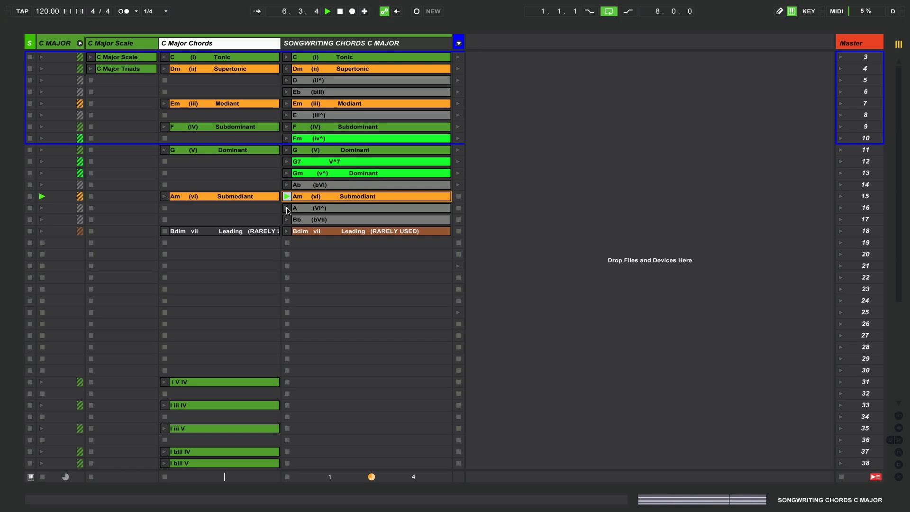
{"action": "left_click", "coordinate": [287, 208]}
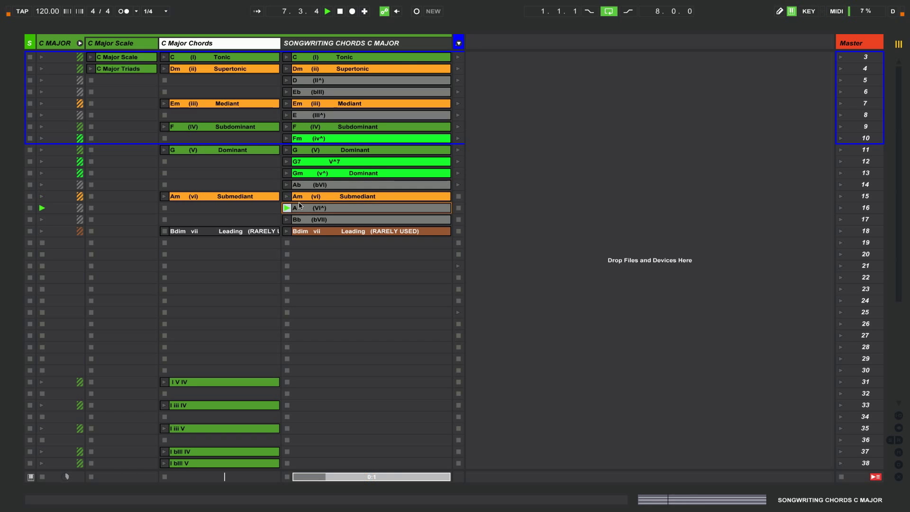
{"action": "left_click", "coordinate": [287, 220]}
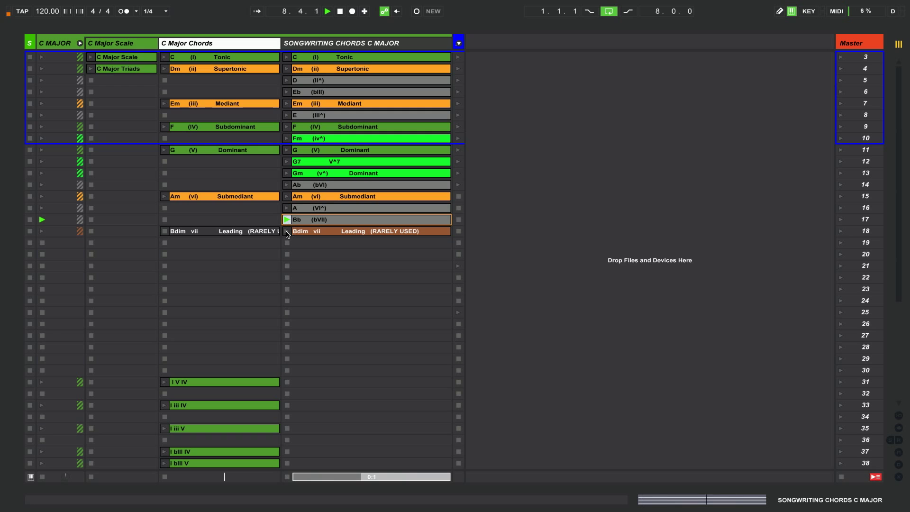
{"action": "left_click", "coordinate": [287, 232]}
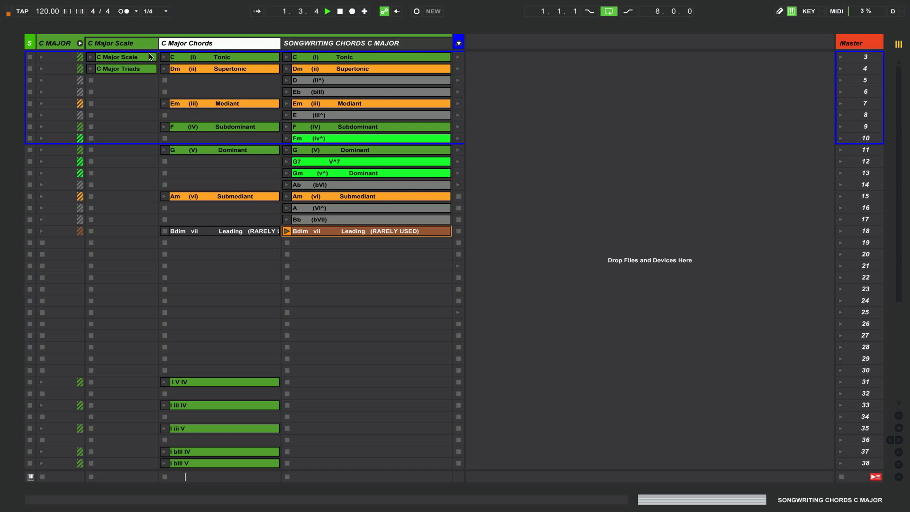
Switch to the Arrangement View, unfold the C MAJOR group and return its tracks to arrangement playback.
{"action": "left_click", "coordinate": [79, 43]}
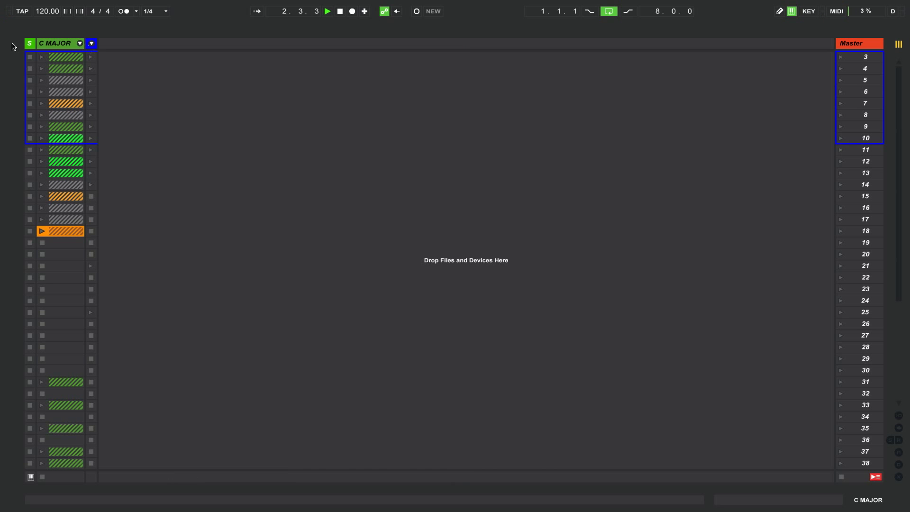
{"action": "key", "text": "super+alt+b"}
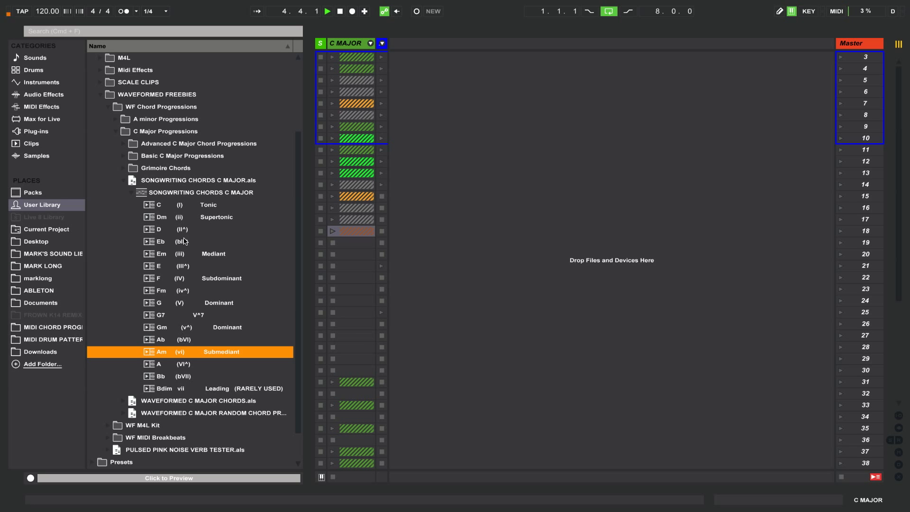
{"action": "key", "text": "Tab"}
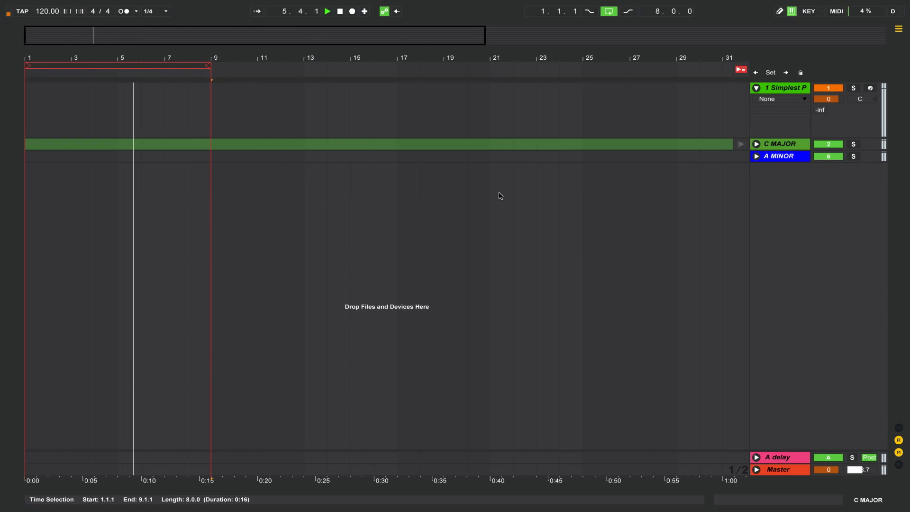
{"action": "left_click", "coordinate": [757, 144]}
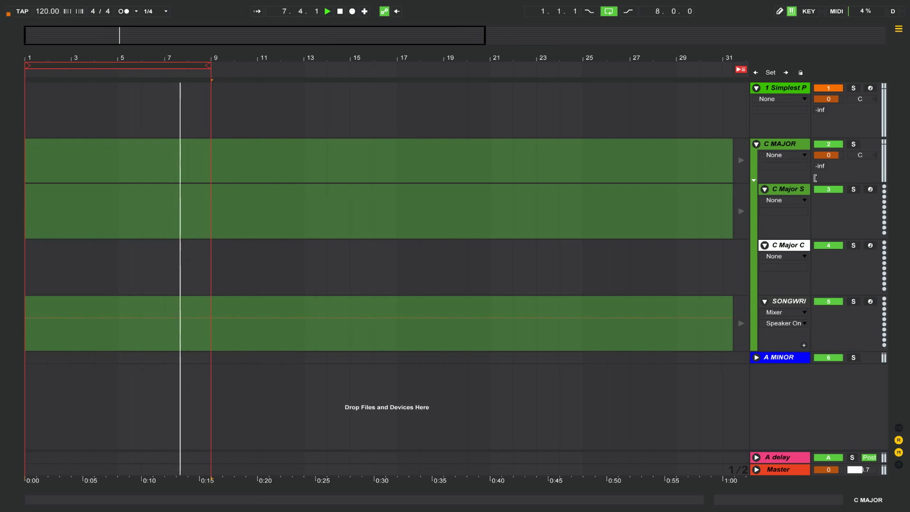
{"action": "left_click", "coordinate": [742, 70]}
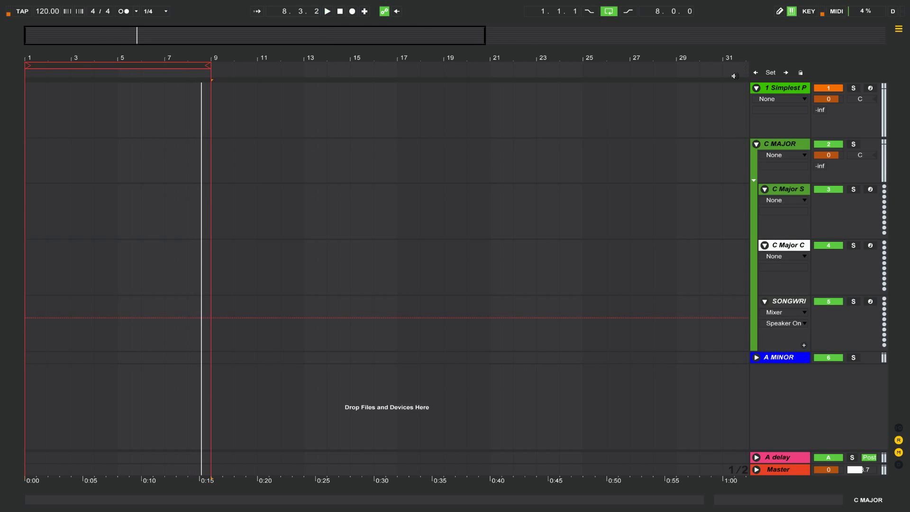
Show the browser beside the arrangement and place the Dm, G and C chord clips at bars 1, 2 and 3 of the C Major Scale track.
{"action": "key", "text": "Tab"}
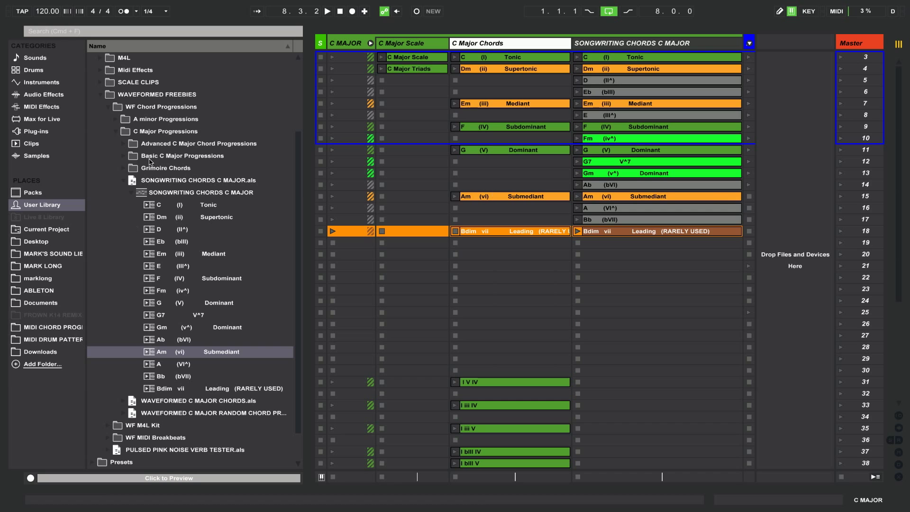
{"action": "key", "text": "Tab"}
{"action": "left_click", "coordinate": [9, 50]}
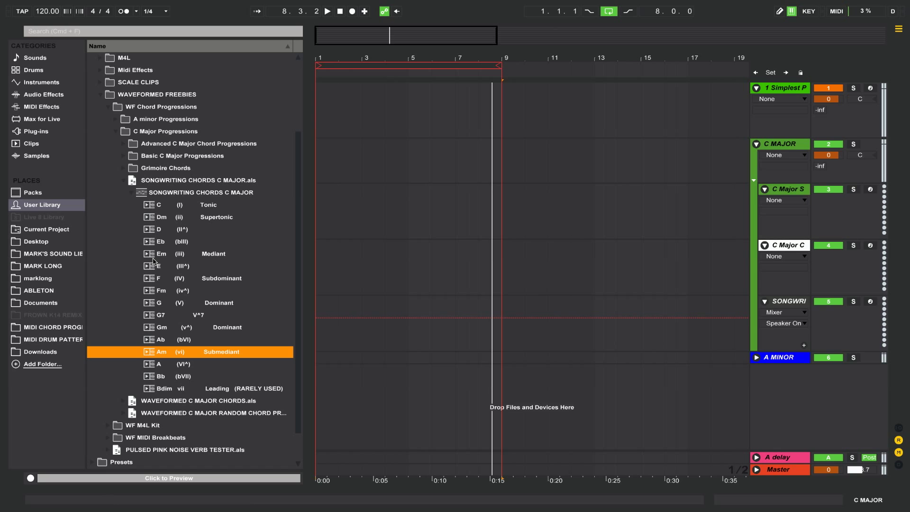
{"action": "left_click_drag", "start_coordinate": [149, 220], "coordinate": [321, 214]}
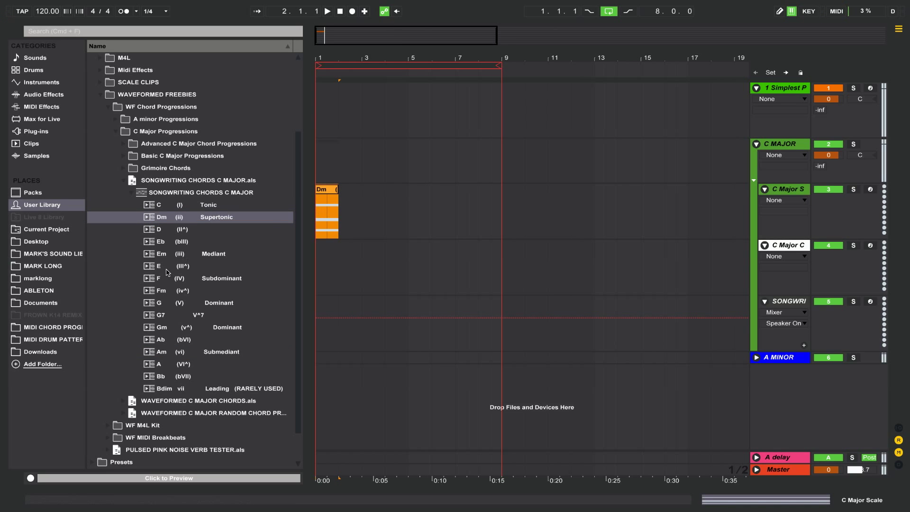
{"action": "left_click_drag", "start_coordinate": [148, 302], "coordinate": [342, 220]}
{"action": "left_click_drag", "start_coordinate": [154, 209], "coordinate": [366, 217]}
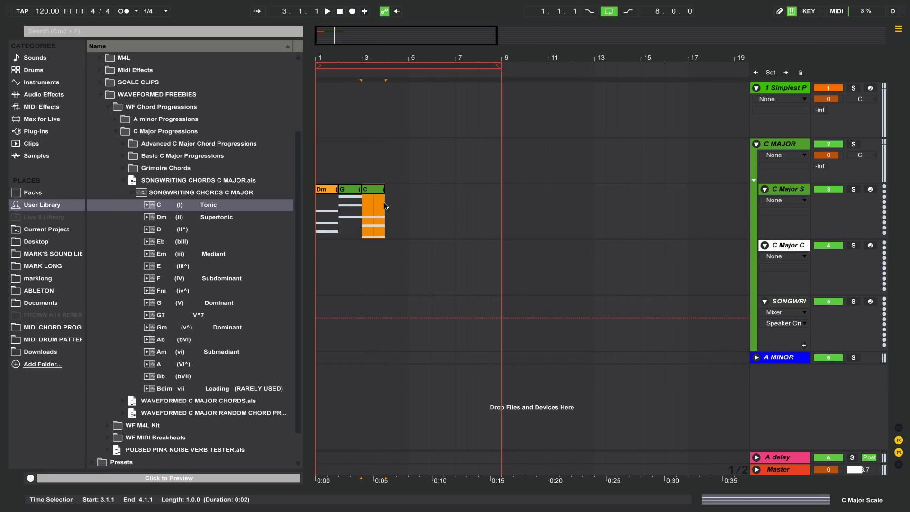
Double the C chord clip to two bars, and loop and play the four-bar Dm, G, C progression.
{"action": "double_click", "coordinate": [382, 208]}
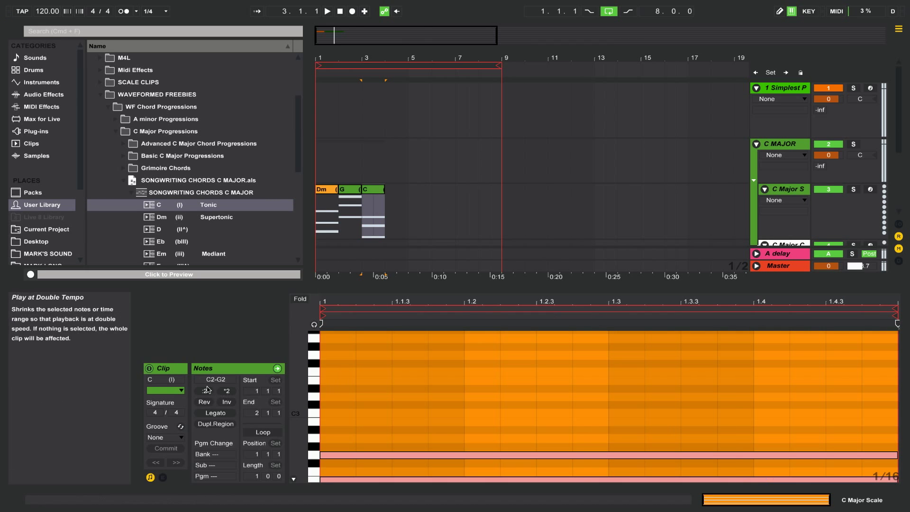
{"action": "left_click", "coordinate": [226, 391]}
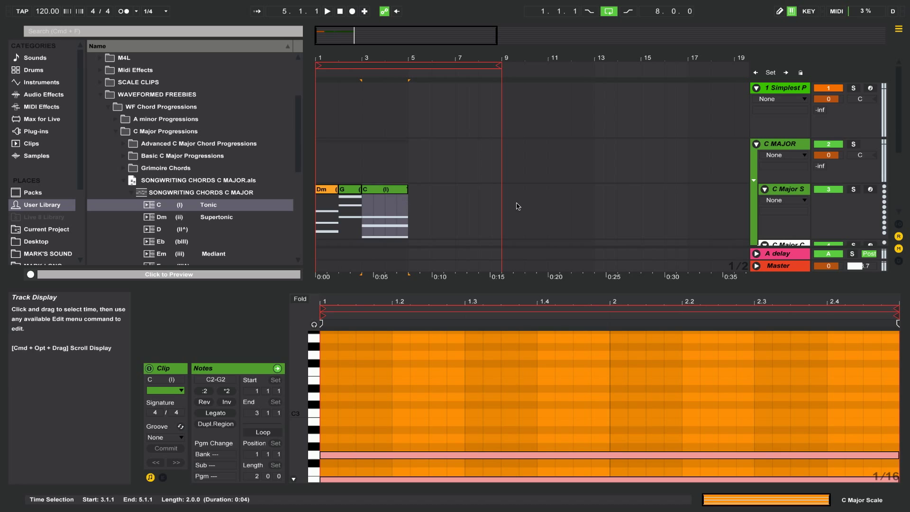
{"action": "left_click", "coordinate": [379, 199]}
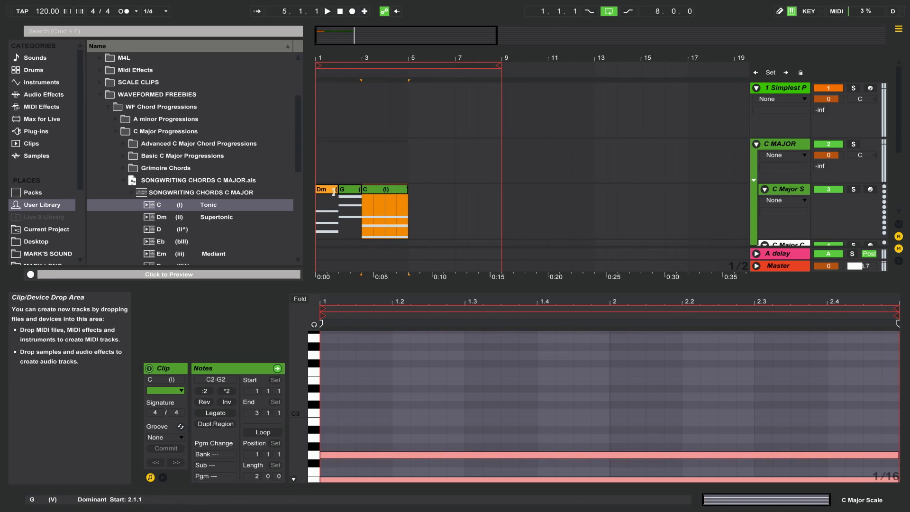
{"action": "left_click", "coordinate": [327, 191], "text": "shift"}
{"action": "key", "text": "super+l"}
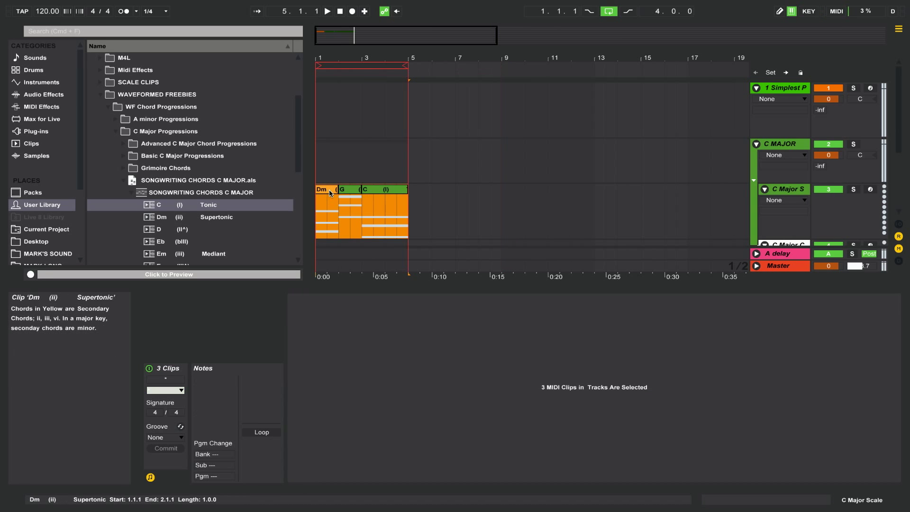
{"action": "key", "text": "space"}
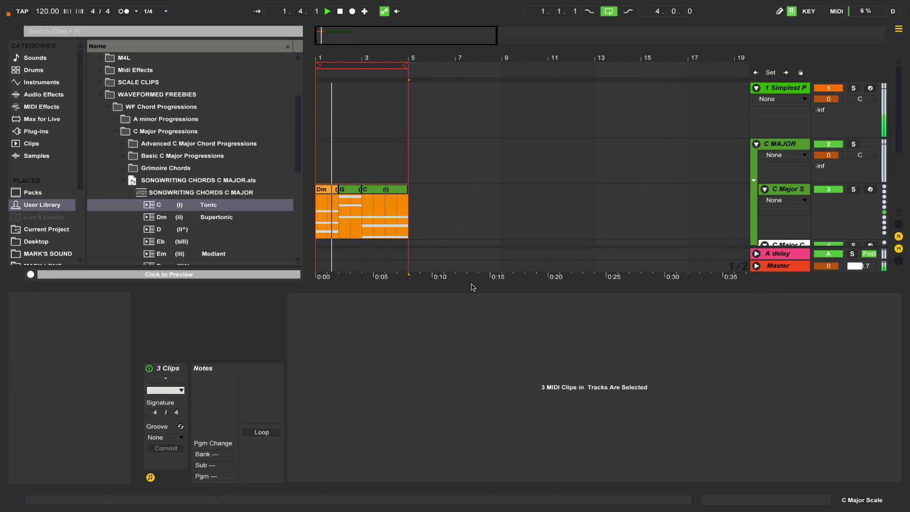
{"action": "key", "text": "super+alt+l"}
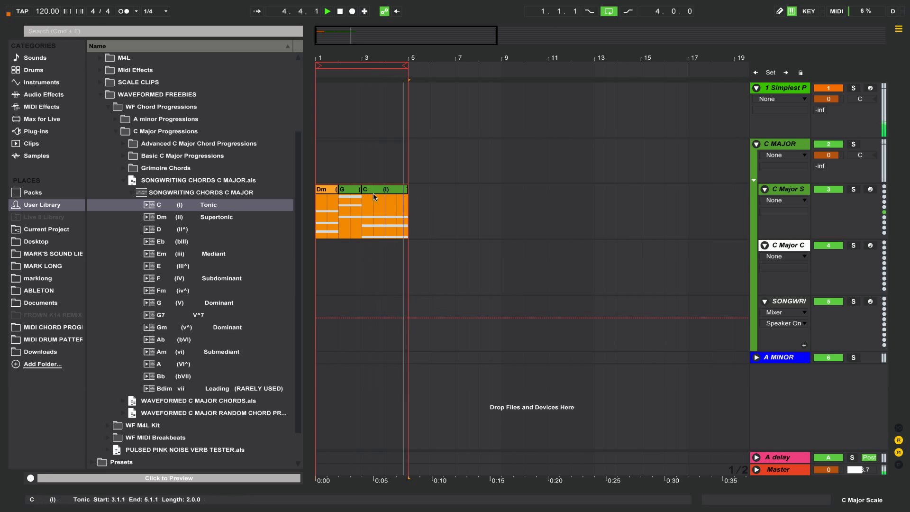
Duplicate the four-bar looped section so the Dm, G, C progression repeats from bar 5.
{"action": "left_click", "coordinate": [353, 66]}
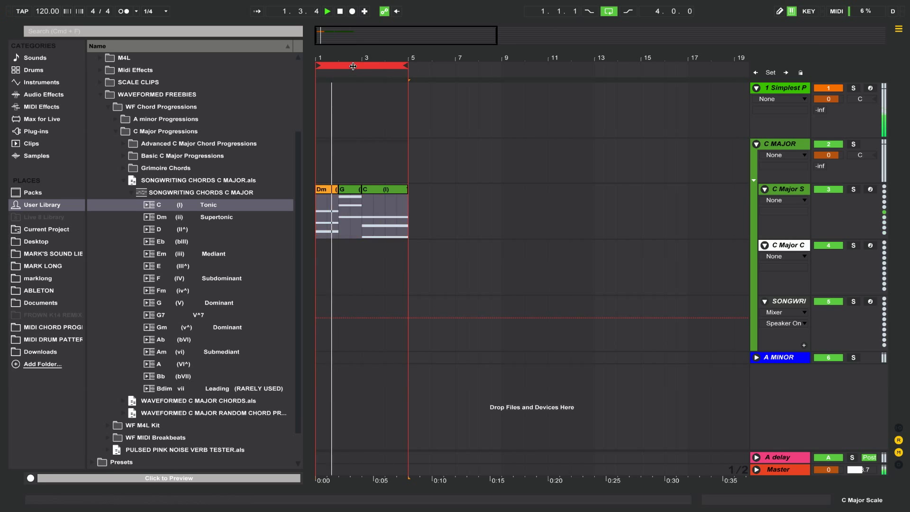
{"action": "left_click", "coordinate": [354, 66]}
{"action": "key", "text": "super+d"}
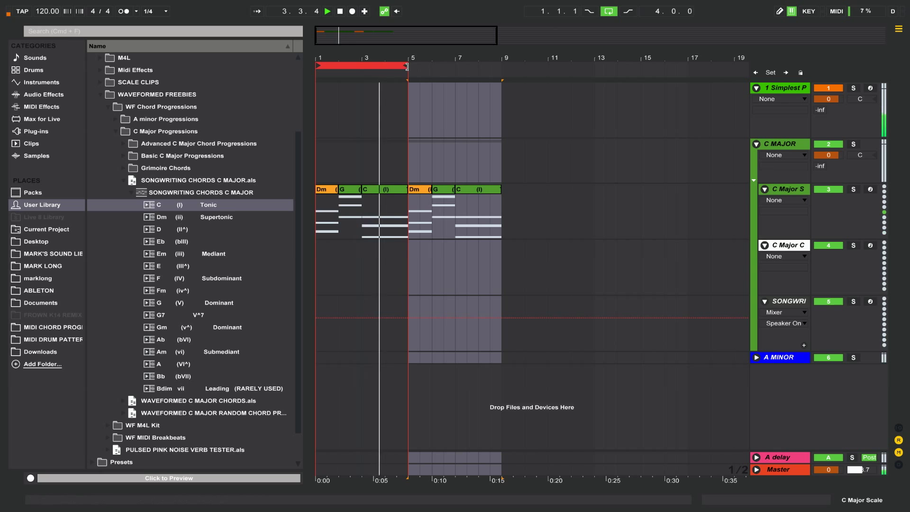
Shorten the duplicated C chord clip at bar 7 to one bar and halve the length of its notes.
{"action": "left_click_drag", "start_coordinate": [502, 190], "coordinate": [478, 189]}
{"action": "key", "text": "space"}
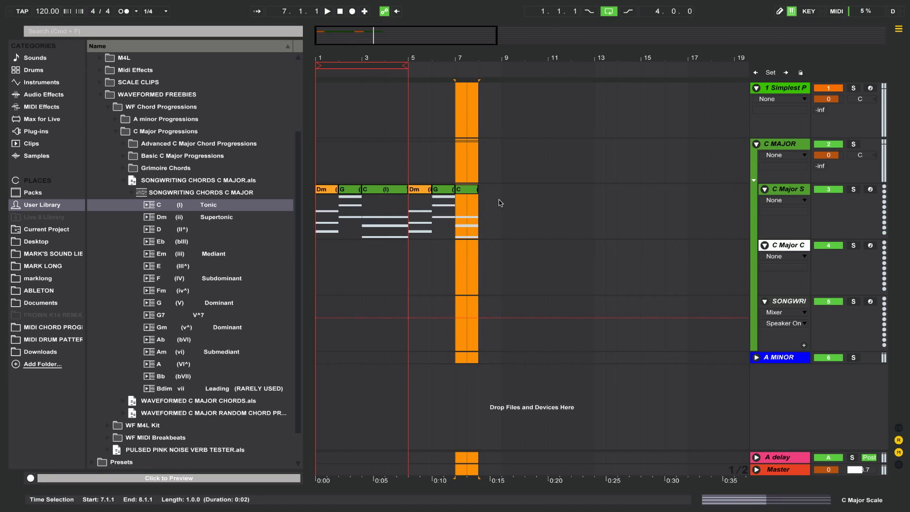
{"action": "key", "text": "super+alt+l"}
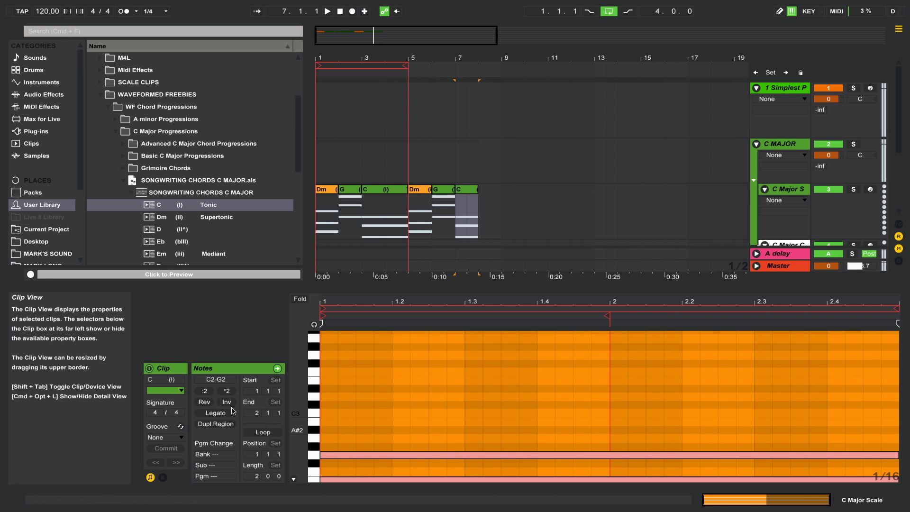
{"action": "left_click", "coordinate": [210, 394]}
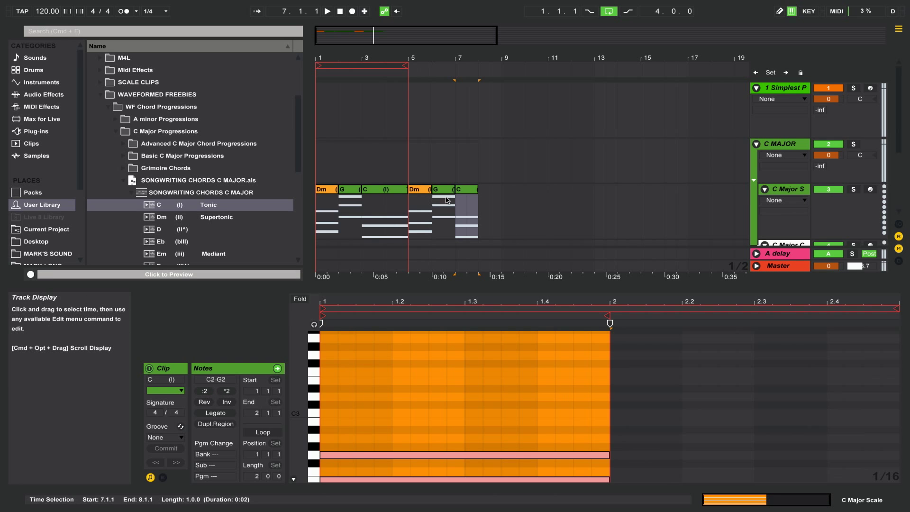
{"action": "left_click", "coordinate": [516, 286]}
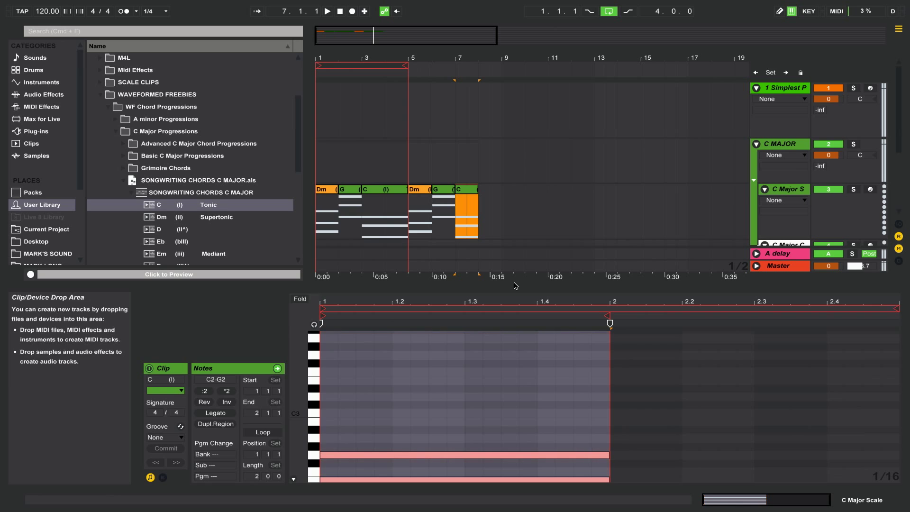
{"action": "double_click", "coordinate": [402, 284]}
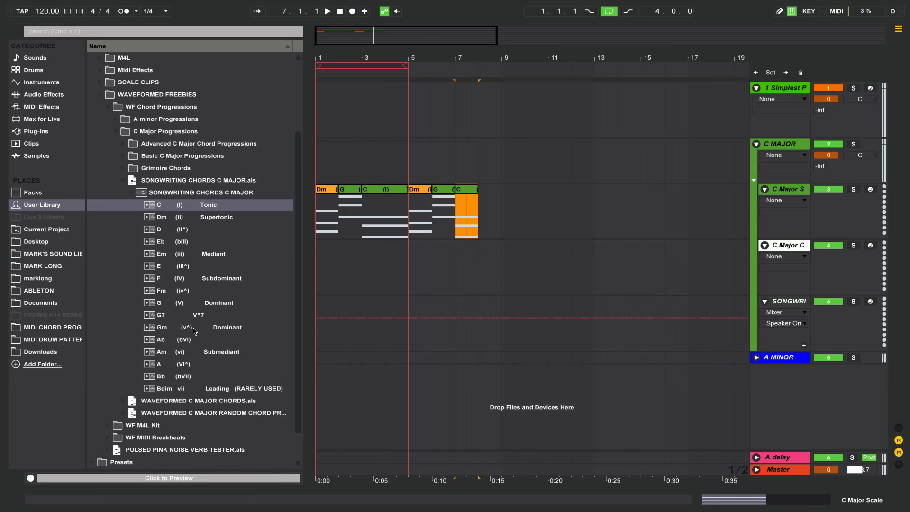
Add the Am chord clip at bar 8, and extend the loop to eight bars for playback.
{"action": "left_click_drag", "start_coordinate": [150, 353], "coordinate": [481, 195]}
{"action": "left_click_drag", "start_coordinate": [406, 65], "coordinate": [500, 66]}
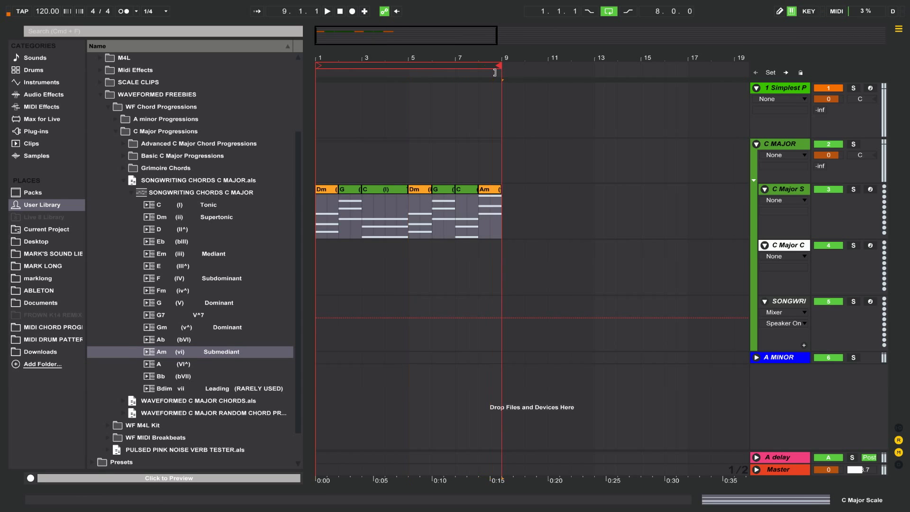
{"action": "key", "text": "space"}
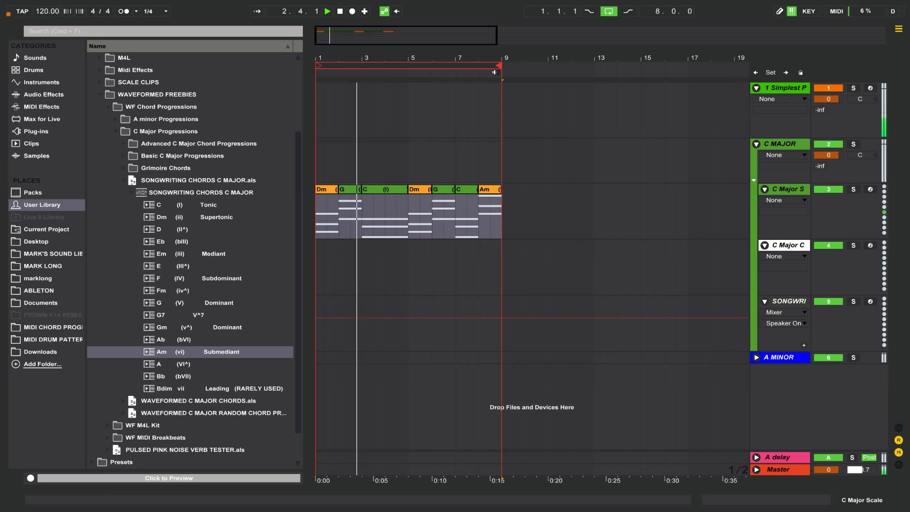
Transpose all notes of the Am clip at bar 8 down one octave and hide the clip detail view.
{"action": "left_click", "coordinate": [484, 190]}
{"action": "double_click", "coordinate": [482, 189]}
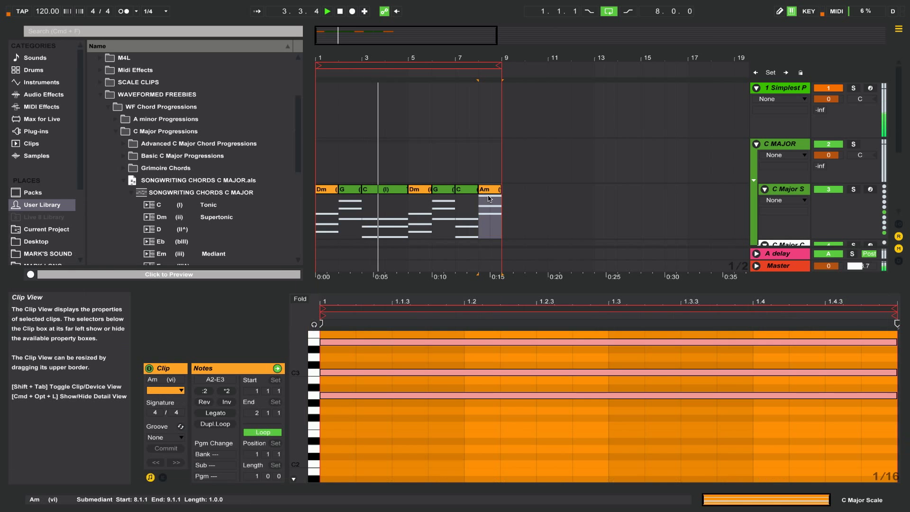
{"action": "left_click_drag", "start_coordinate": [454, 405], "coordinate": [431, 335]}
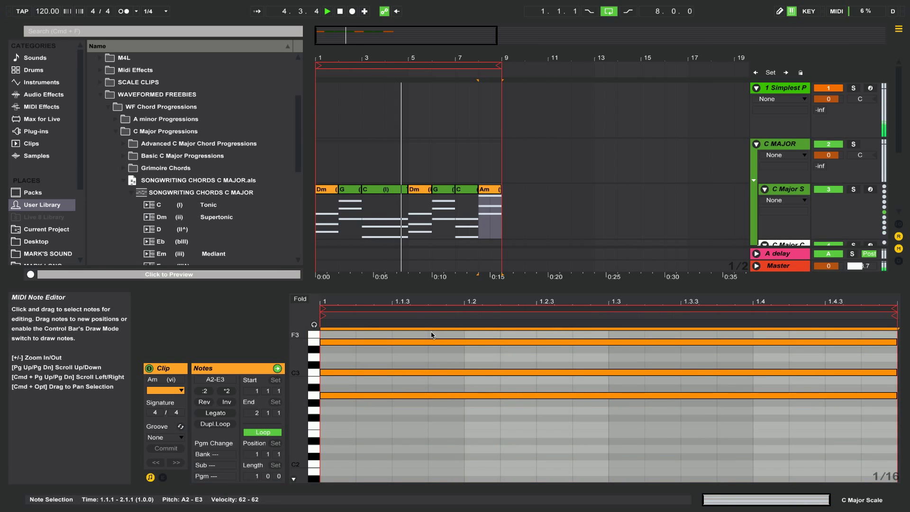
{"action": "key", "text": "shift+Down"}
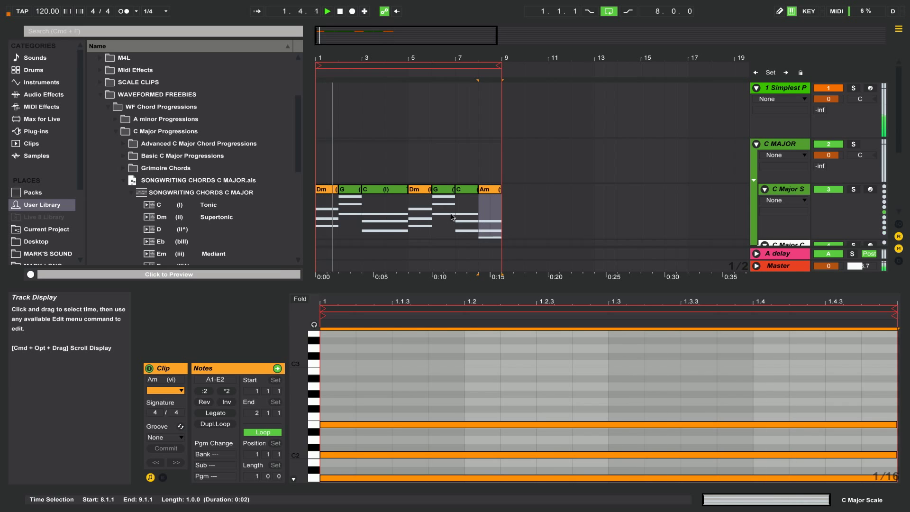
{"action": "left_click_drag", "start_coordinate": [476, 287], "coordinate": [501, 293]}
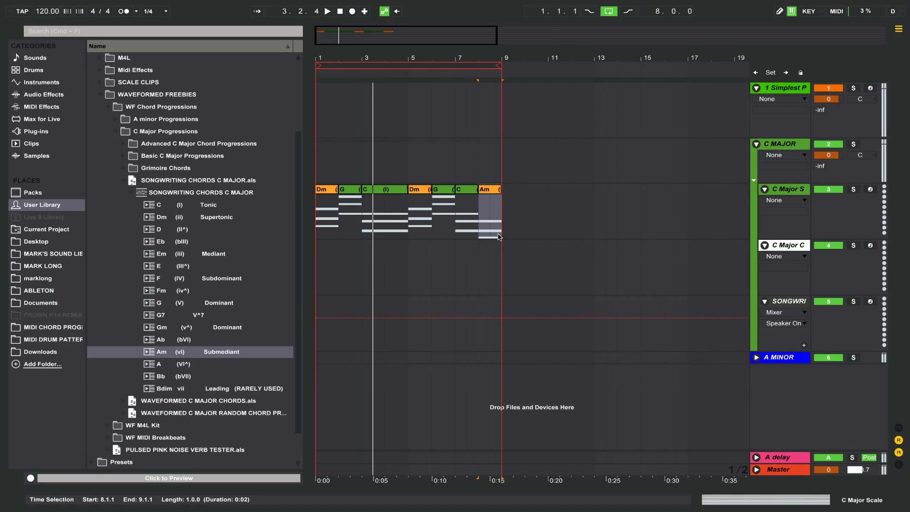
Return to the Session View with the clips of the C MAJOR group shown.
{"action": "key", "text": "Tab"}
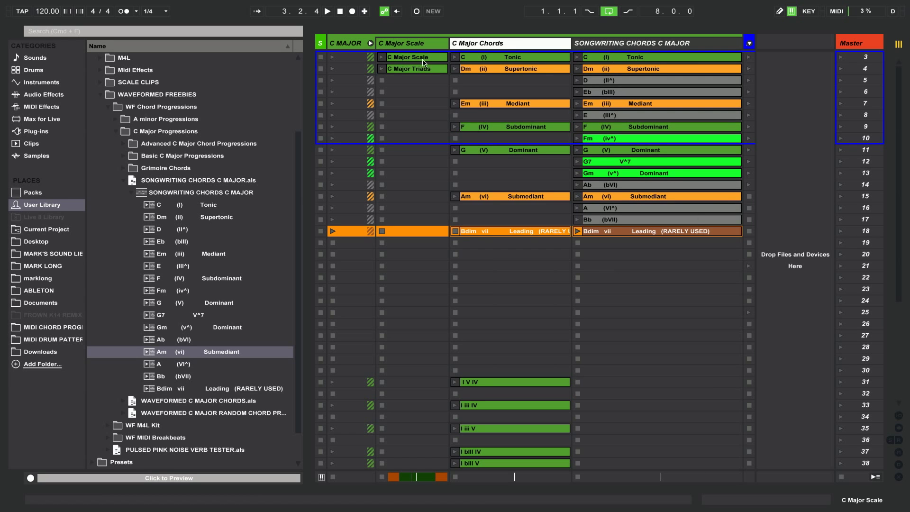
{"action": "left_click", "coordinate": [371, 44]}
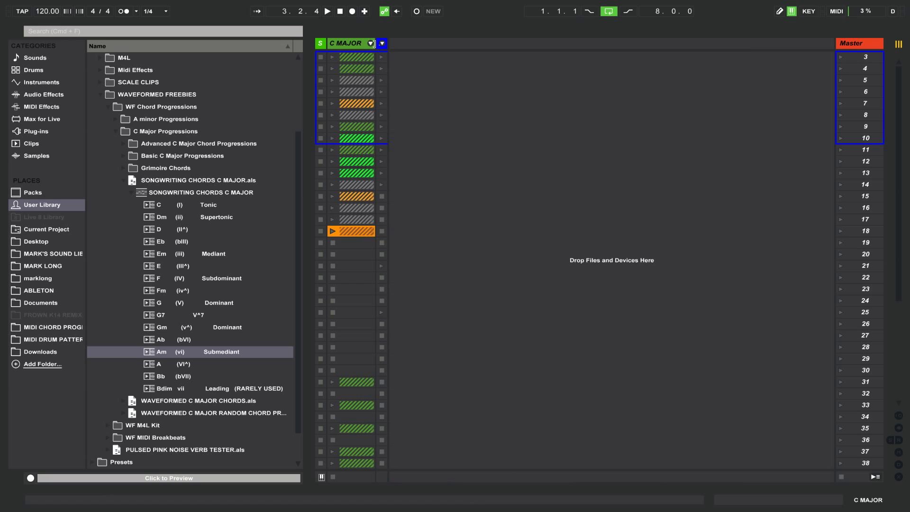
{"action": "left_click", "coordinate": [371, 43]}
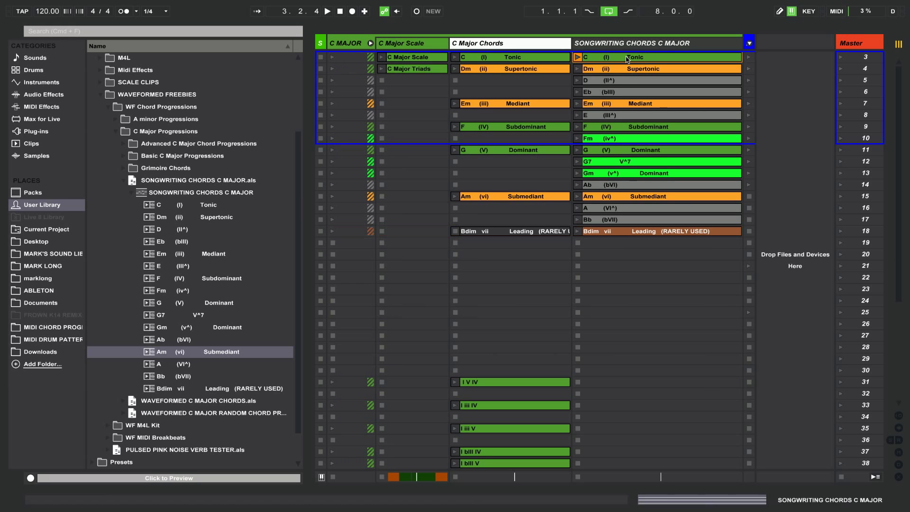
Move the Bdim clip of the SONGWRITING CHORDS C MAJOR track from scene 18 to scene 20.
{"action": "left_click", "coordinate": [628, 60]}
{"action": "left_click", "coordinate": [661, 232]}
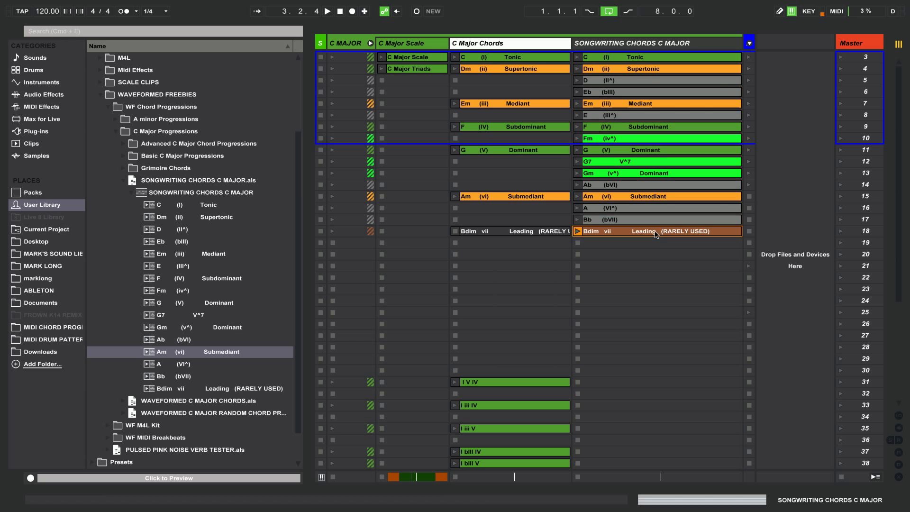
{"action": "left_click_drag", "start_coordinate": [655, 240], "coordinate": [654, 254]}
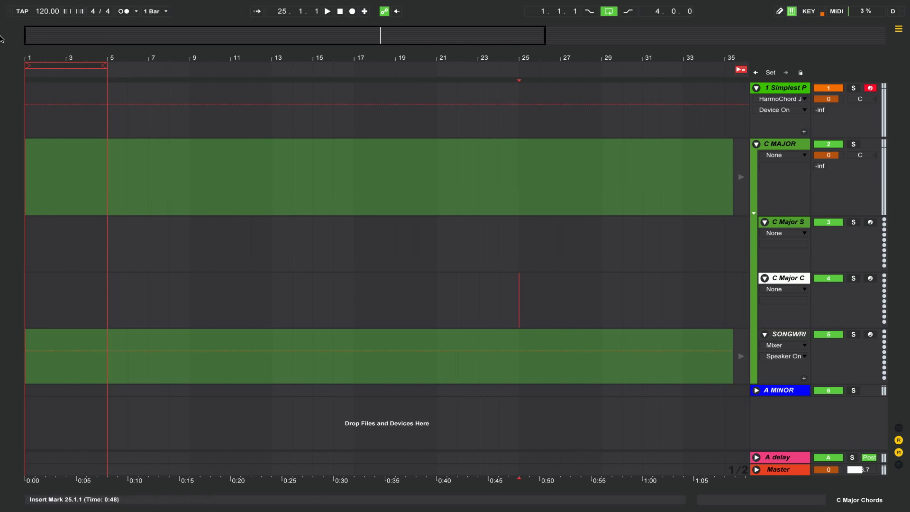
Place the library chord clips Bb, D, G7 and Dm at bars 1 to 4 of the C Major Scale track in the arrangement.
{"action": "key", "text": "ctrl+alt+b"}
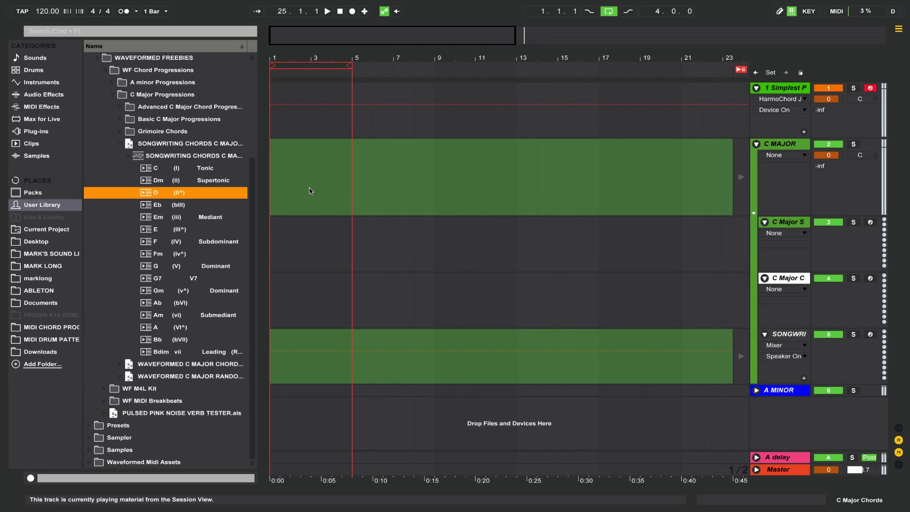
{"action": "left_click_drag", "start_coordinate": [232, 321], "coordinate": [273, 242]}
{"action": "left_click_drag", "start_coordinate": [150, 193], "coordinate": [290, 240]}
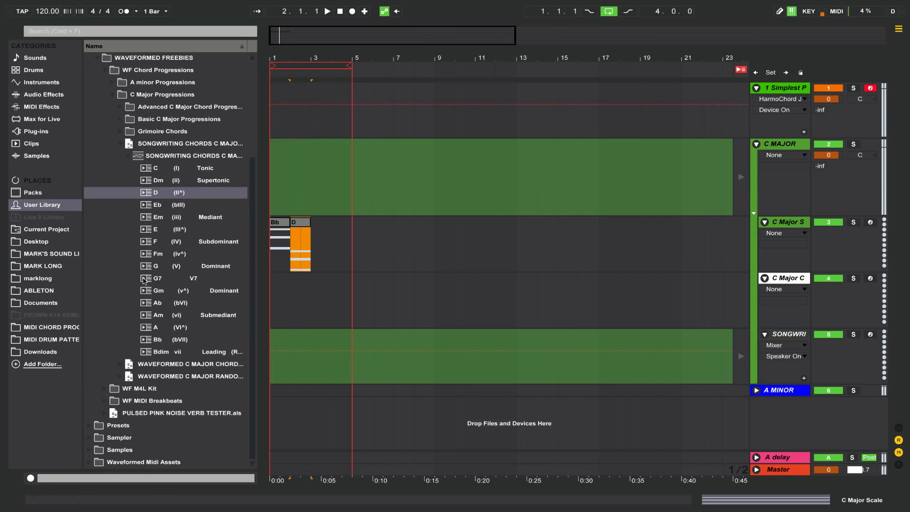
{"action": "left_click_drag", "start_coordinate": [156, 278], "coordinate": [314, 254]}
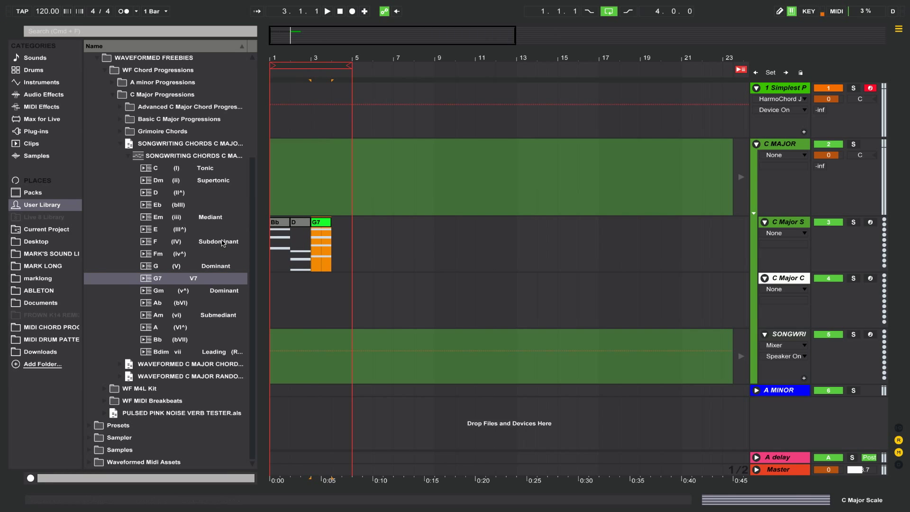
{"action": "left_click_drag", "start_coordinate": [145, 180], "coordinate": [336, 251]}
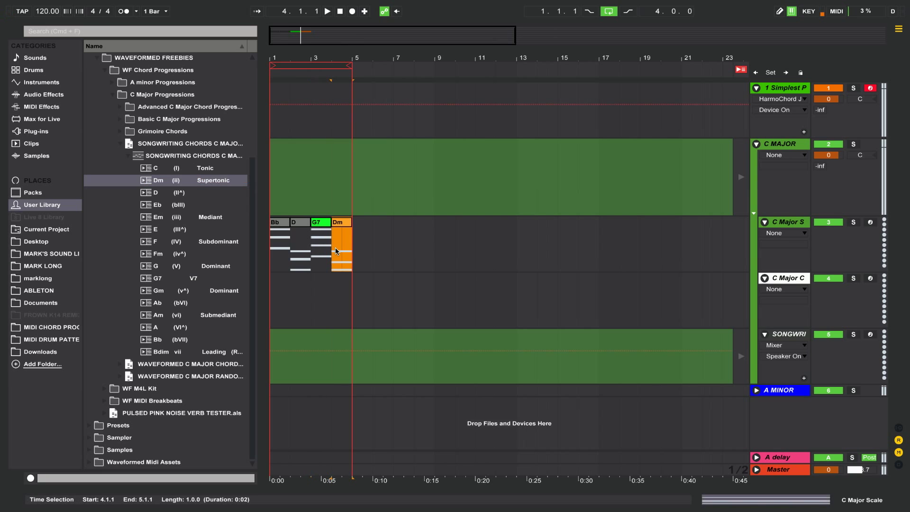
Play the four-chord progression from bar 1 of the arrangement, and stop playback.
{"action": "left_click", "coordinate": [271, 266]}
{"action": "key", "text": "space"}
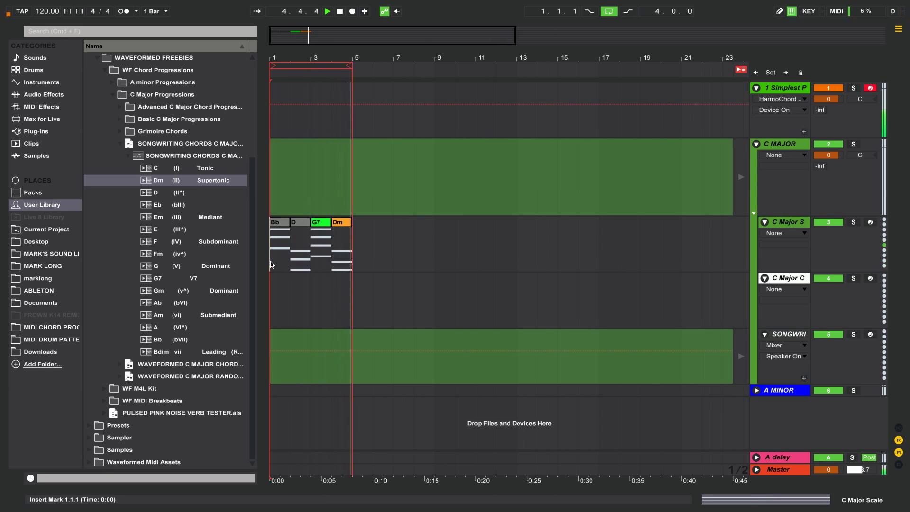
{"action": "key", "text": "space"}
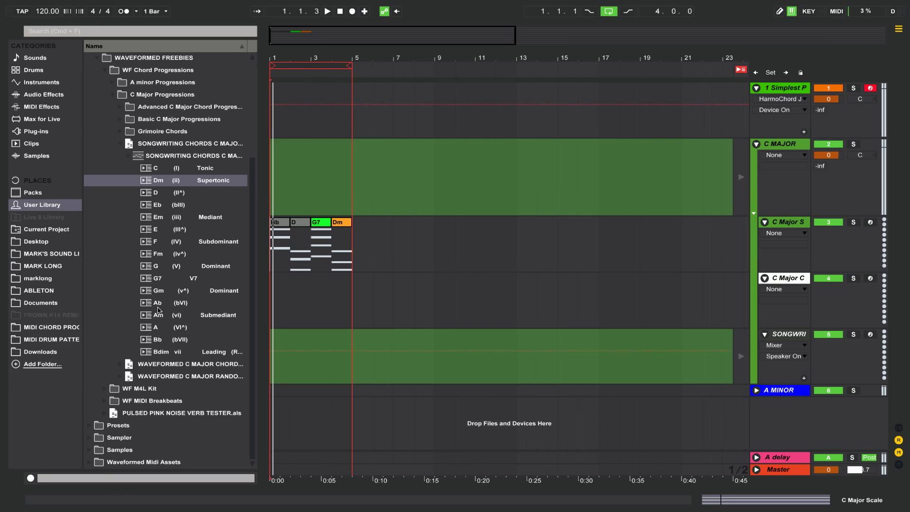
Add the Am, Fm and C chord clips at bars 5 to 7 and extend the loop to eight bars.
{"action": "left_click_drag", "start_coordinate": [182, 315], "coordinate": [355, 258]}
{"action": "left_click_drag", "start_coordinate": [147, 256], "coordinate": [378, 249]}
{"action": "left_click_drag", "start_coordinate": [146, 171], "coordinate": [398, 212]}
{"action": "left_click_drag", "start_coordinate": [351, 66], "coordinate": [432, 66]}
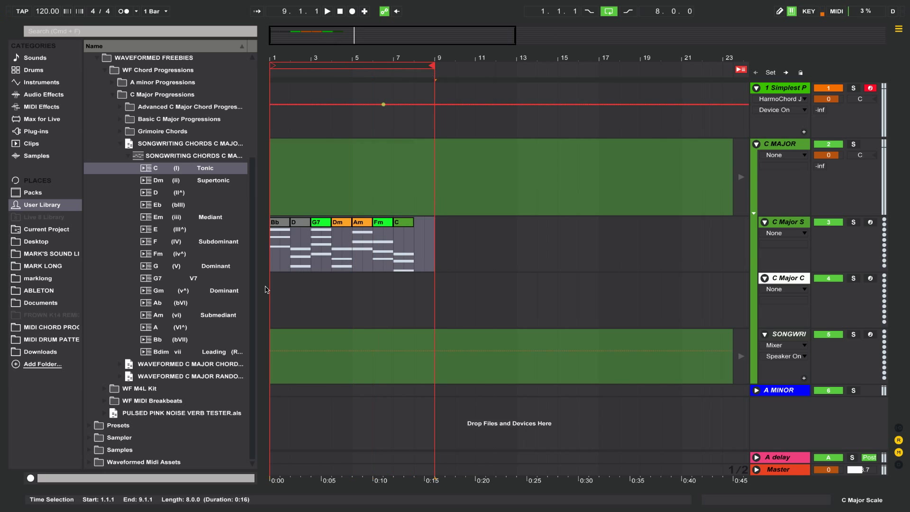
Play the progression from bar 1 and double the C chord clip at bar 7 to two bars.
{"action": "left_click", "coordinate": [268, 265]}
{"action": "left_click", "coordinate": [269, 265]}
{"action": "key", "text": "space"}
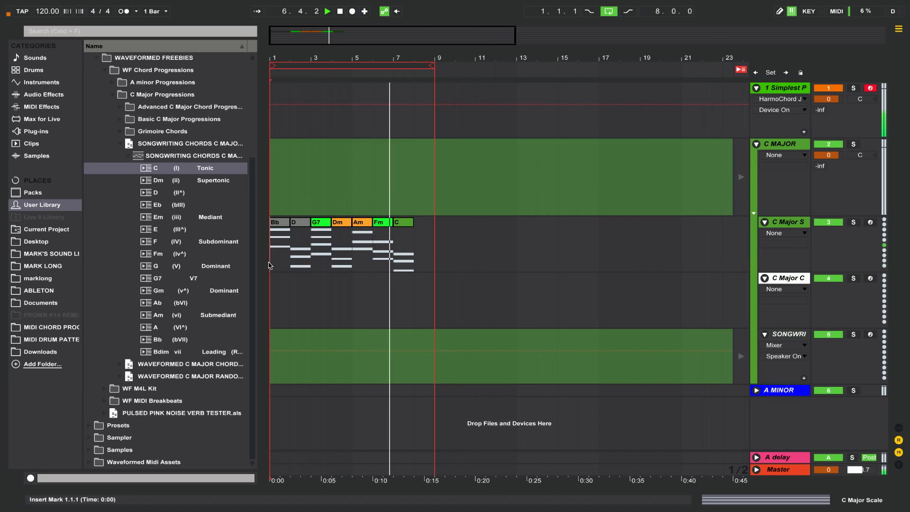
{"action": "double_click", "coordinate": [404, 244]}
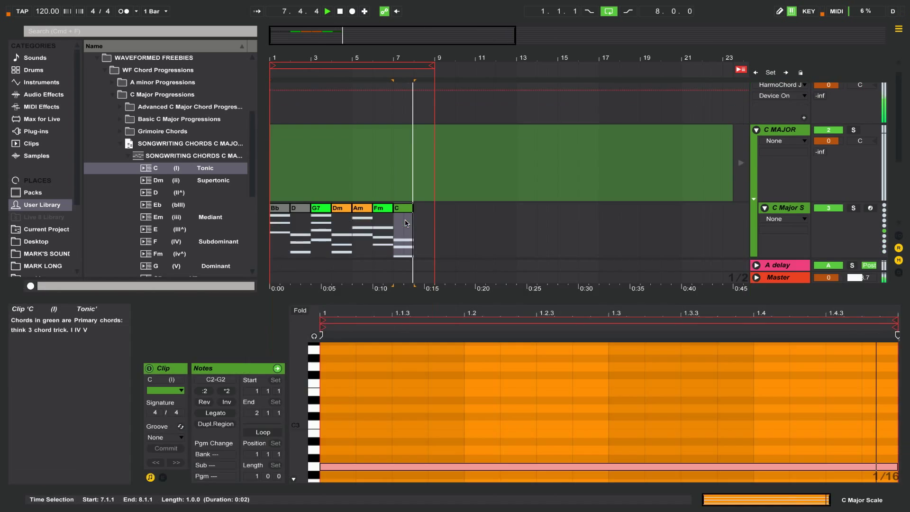
{"action": "left_click", "coordinate": [230, 391]}
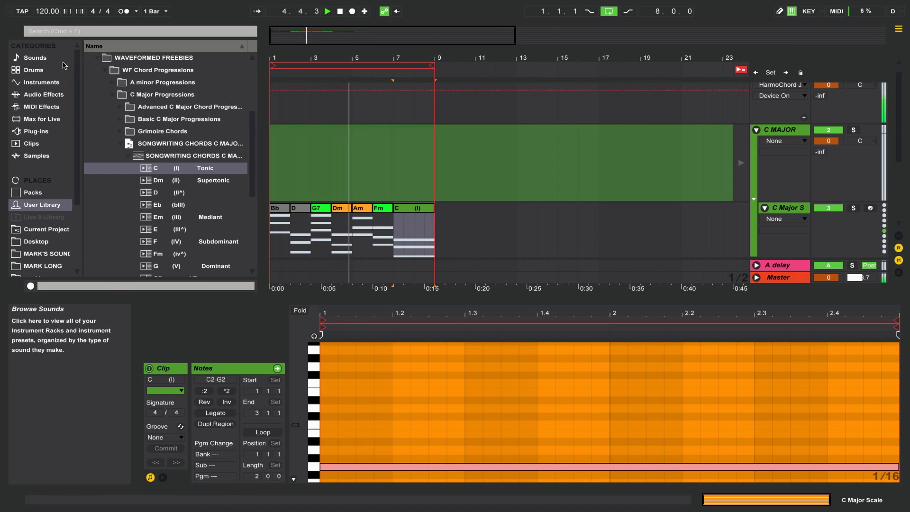
Hide the browser and the clip detail view, and stop playback.
{"action": "key", "text": "super+alt+b"}
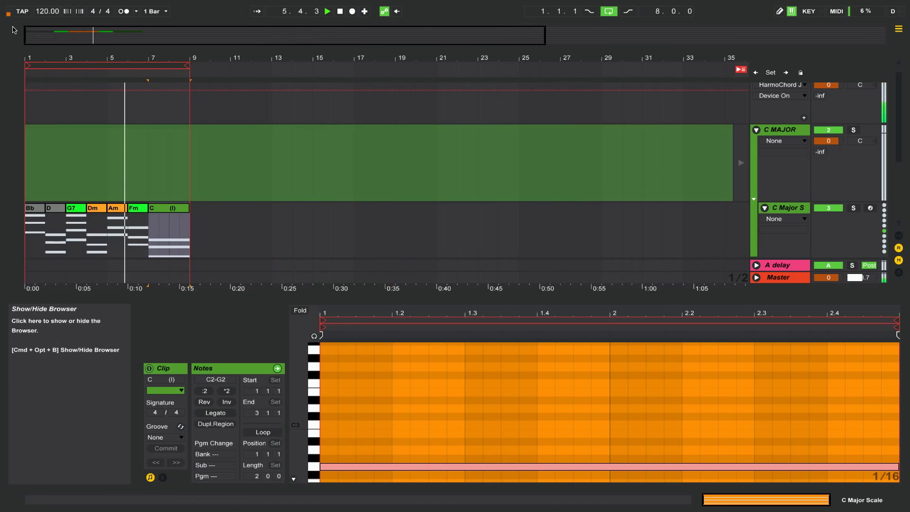
{"action": "key", "text": "super+alt+l"}
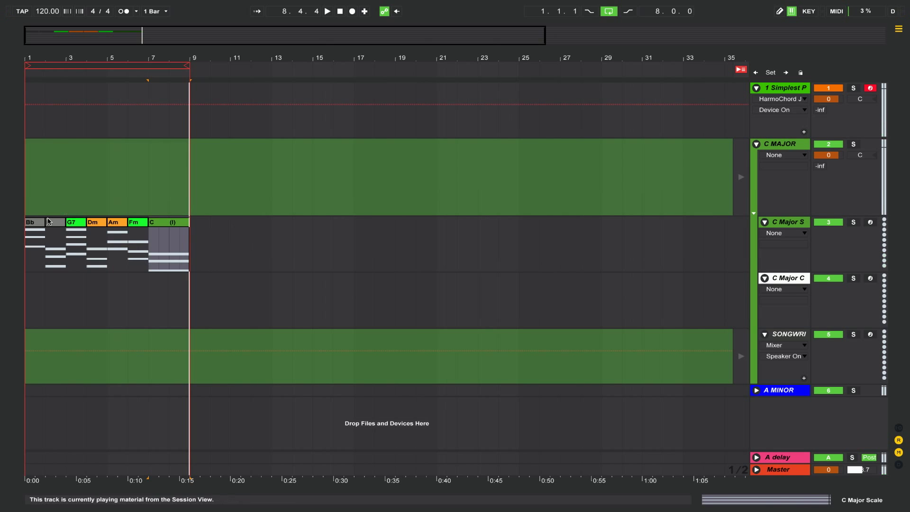
{"action": "key", "text": "space"}
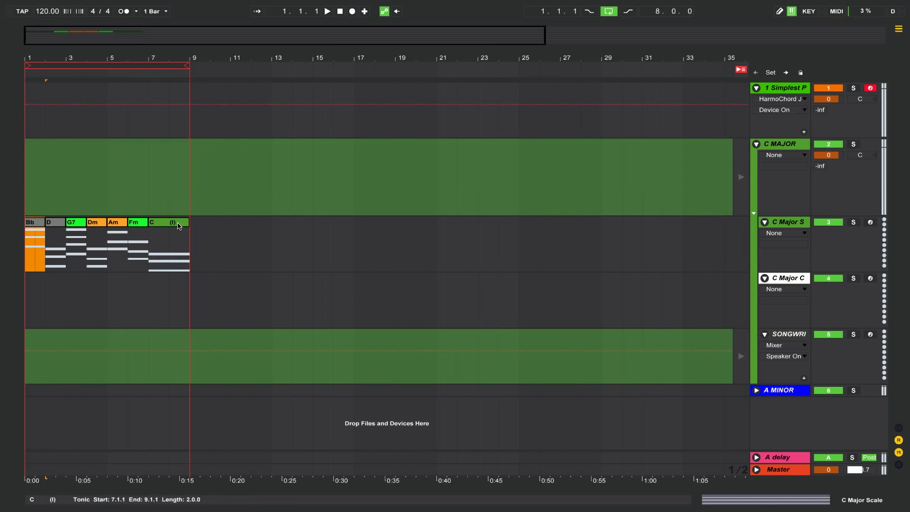
Select all arrangement chord clips from Bb through C, and return to the Session View with the clip detail view hidden.
{"action": "left_click", "coordinate": [178, 226], "text": "shift"}
{"action": "key", "text": "Tab"}
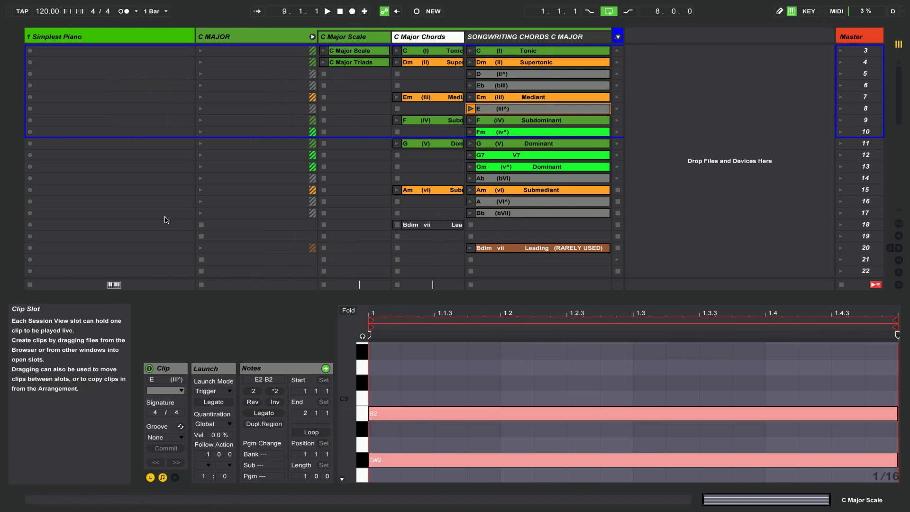
{"action": "double_click", "coordinate": [545, 298]}
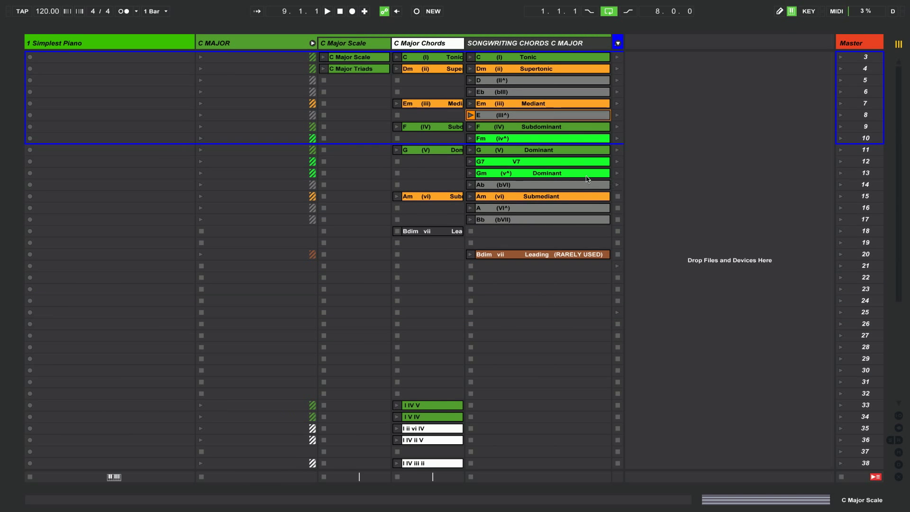
Set the global launch quantization to 1/4.
{"action": "left_click", "coordinate": [531, 61]}
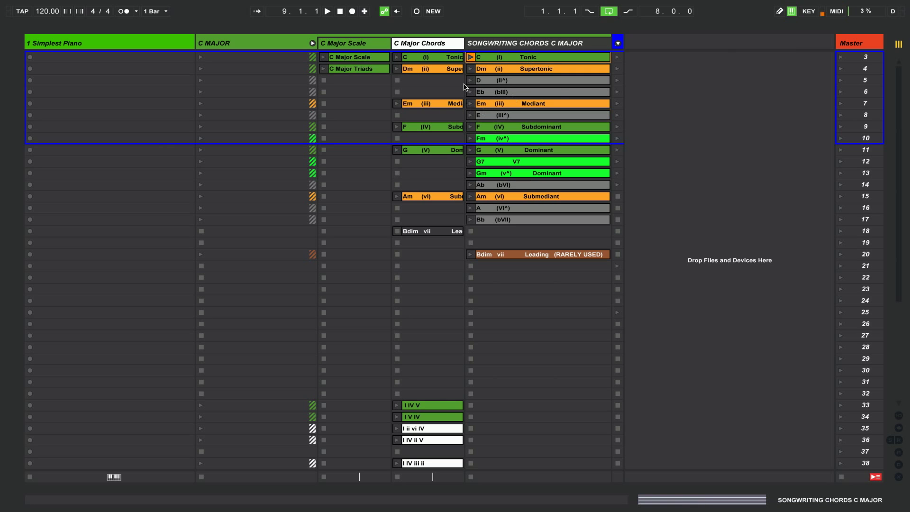
{"action": "left_click", "coordinate": [159, 12]}
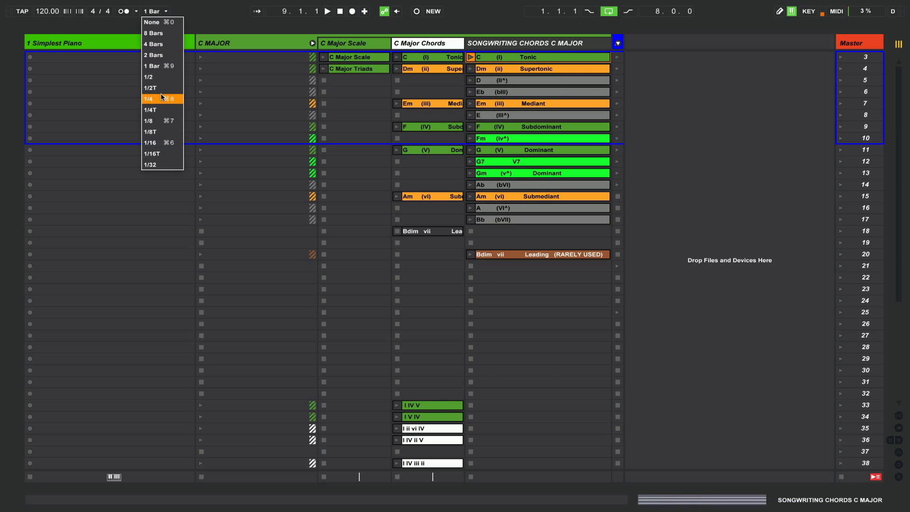
{"action": "left_click", "coordinate": [160, 99]}
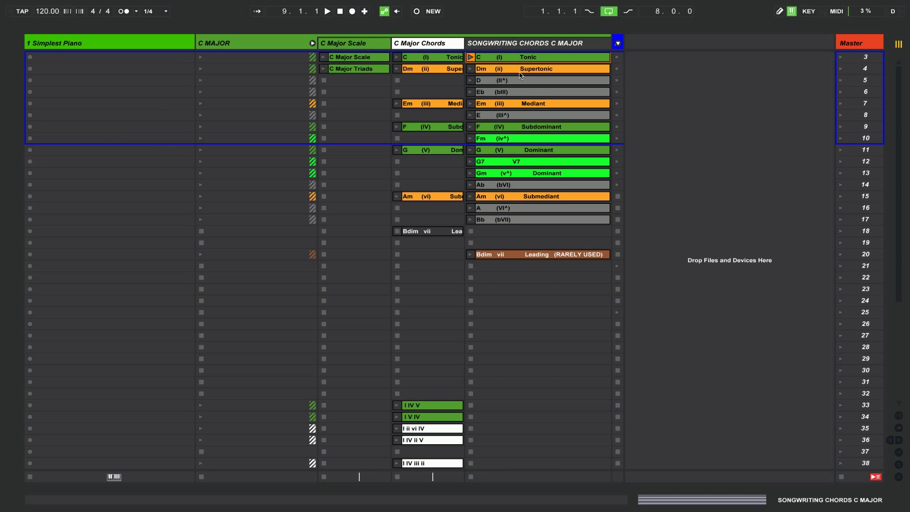
{"action": "left_click", "coordinate": [470, 58]}
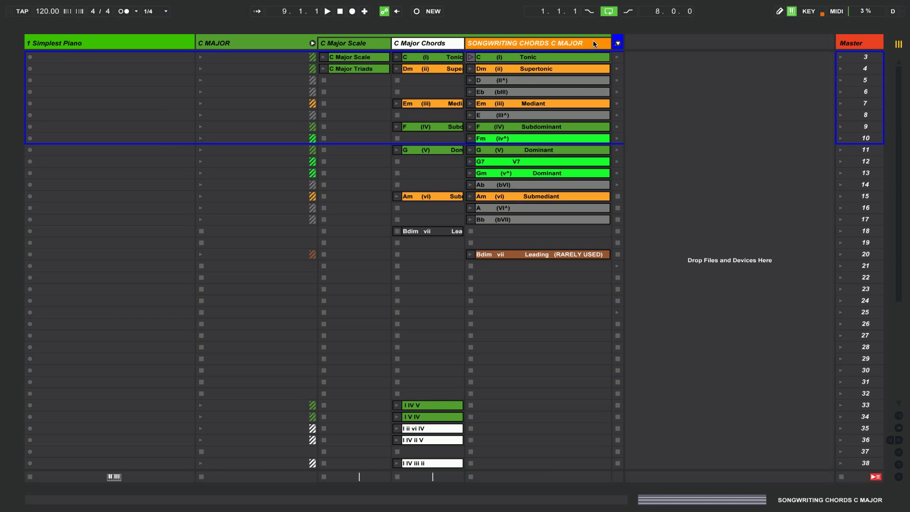
Insert a MIDI track beside SONGWRITING CHORDS C MAJOR and set its MIDI input to that chord track.
{"action": "key", "text": "ctrl+shift+t"}
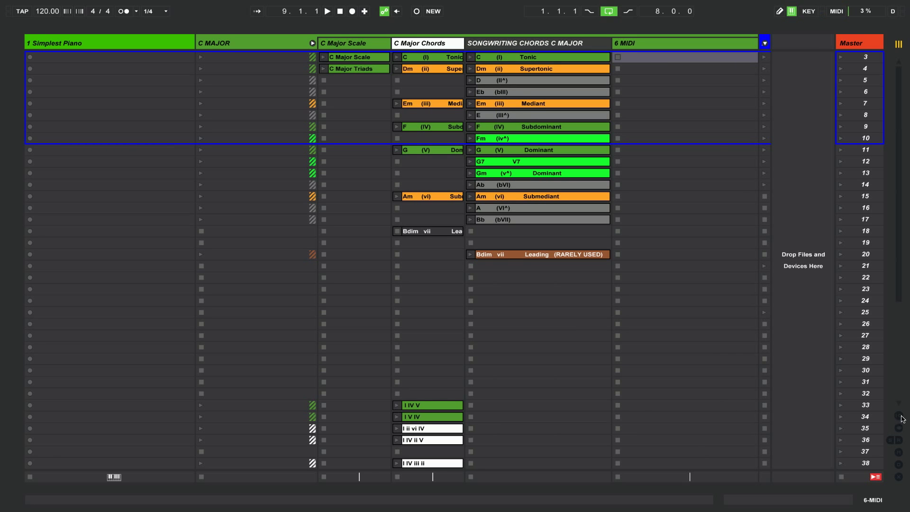
{"action": "left_click", "coordinate": [901, 416]}
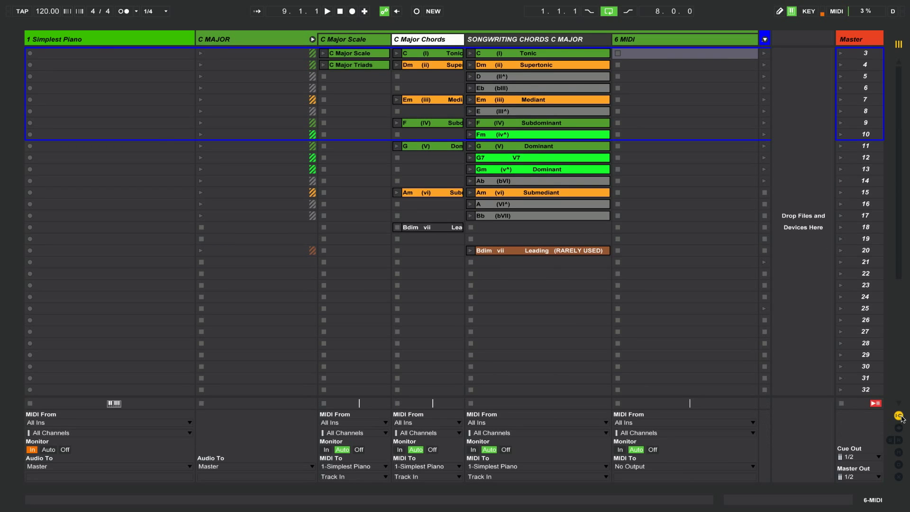
{"action": "left_click", "coordinate": [635, 433]}
{"action": "left_click", "coordinate": [638, 433]}
{"action": "left_click", "coordinate": [636, 424]}
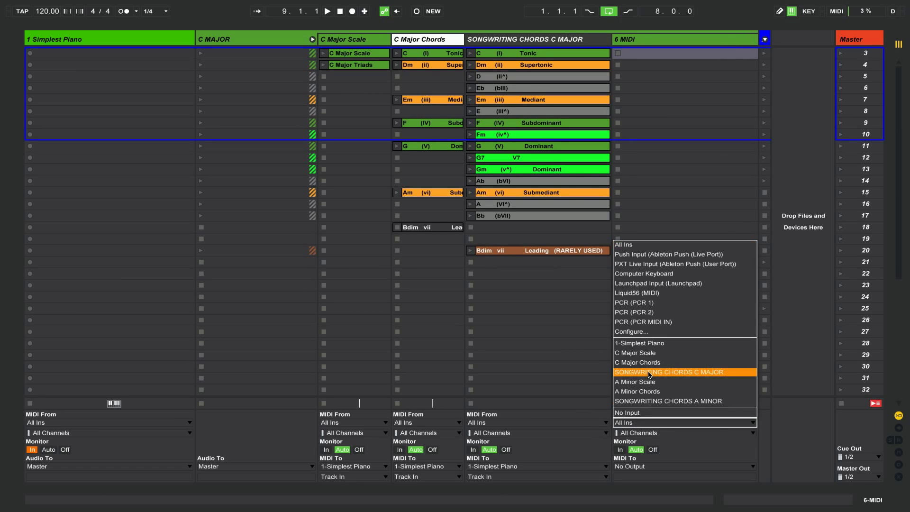
{"action": "key", "text": "Escape"}
Show the mixer section, and set the new MIDI track to Auto monitoring with recording armed.
{"action": "left_click", "coordinate": [621, 449]}
{"action": "left_click", "coordinate": [654, 450]}
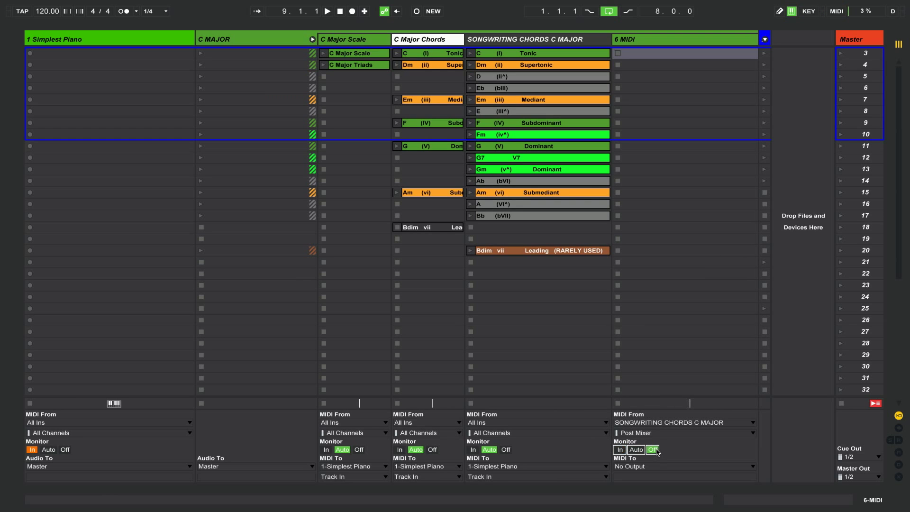
{"action": "left_click", "coordinate": [899, 417]}
{"action": "left_click", "coordinate": [899, 416]}
{"action": "left_click", "coordinate": [899, 452]}
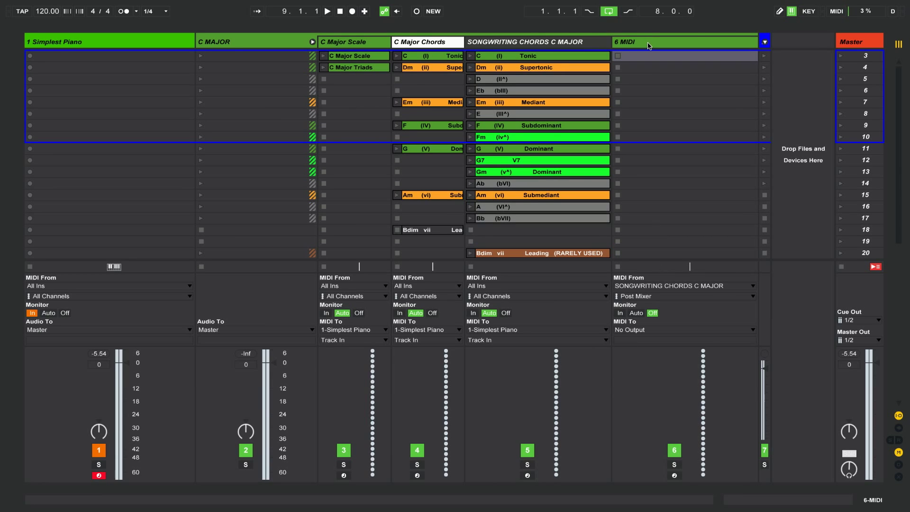
{"action": "left_click", "coordinate": [636, 314]}
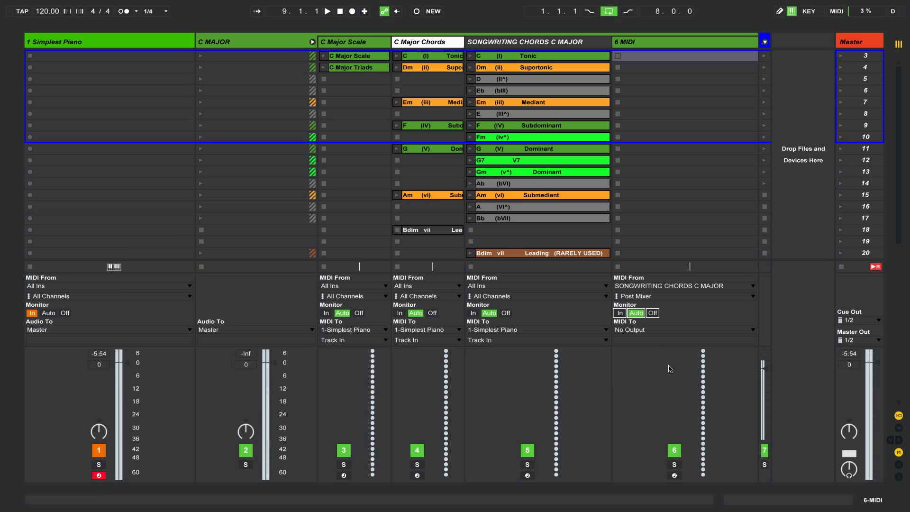
{"action": "left_click", "coordinate": [675, 475]}
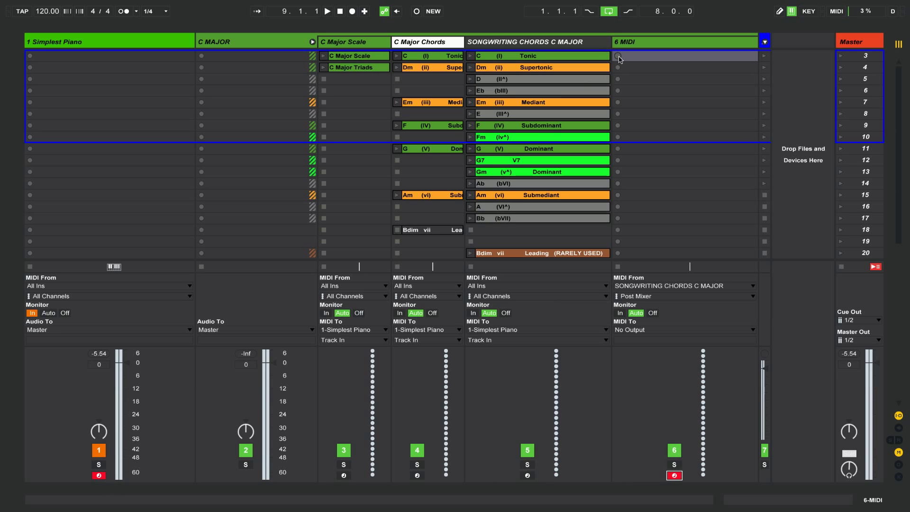
Record a clip in scene 3 of the new MIDI track while launching the chords C, E, G7, D, Am, Fm, Gm, Bb and C.
{"action": "left_click", "coordinate": [618, 55]}
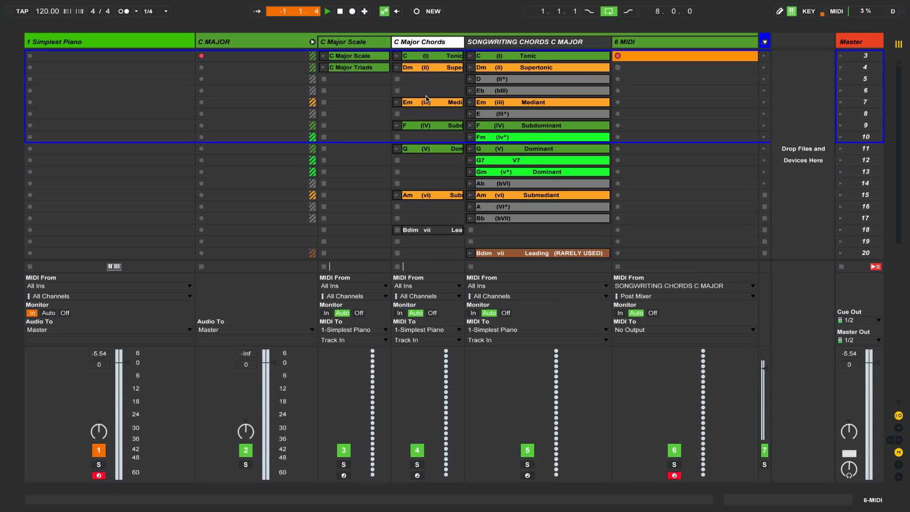
{"action": "left_click", "coordinate": [470, 56]}
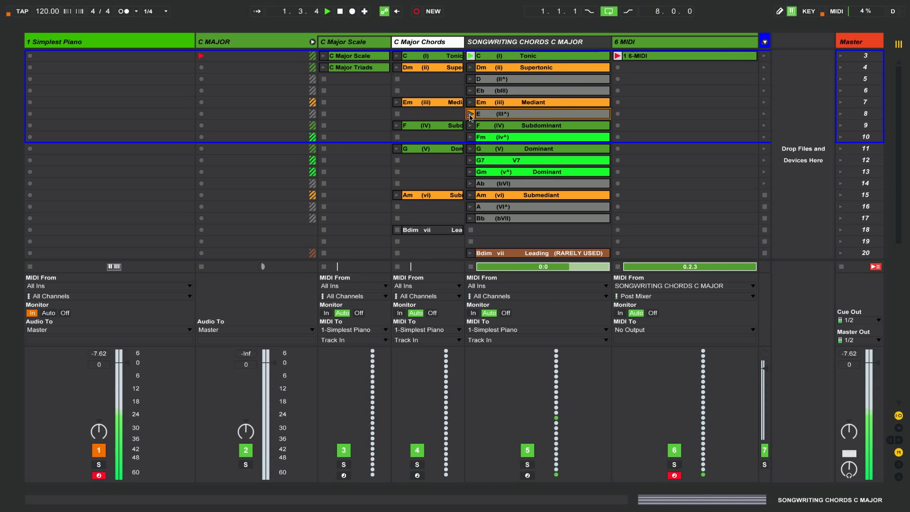
{"action": "left_click", "coordinate": [470, 160]}
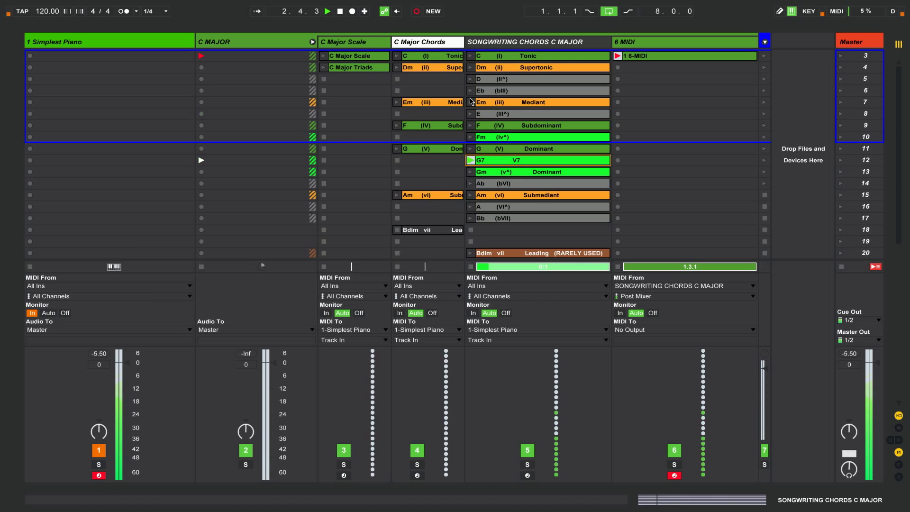
{"action": "left_click", "coordinate": [471, 79]}
{"action": "left_click", "coordinate": [470, 195]}
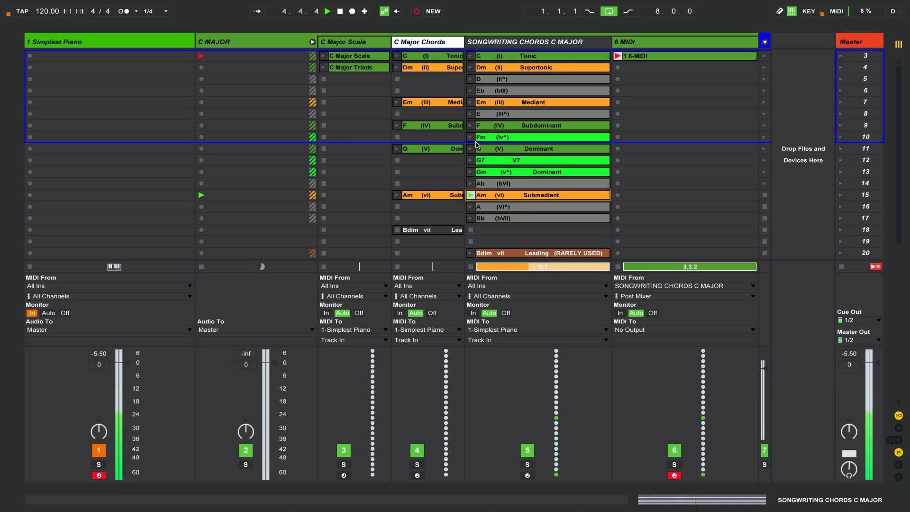
{"action": "left_click", "coordinate": [470, 137]}
{"action": "left_click", "coordinate": [471, 172]}
{"action": "left_click", "coordinate": [471, 218]}
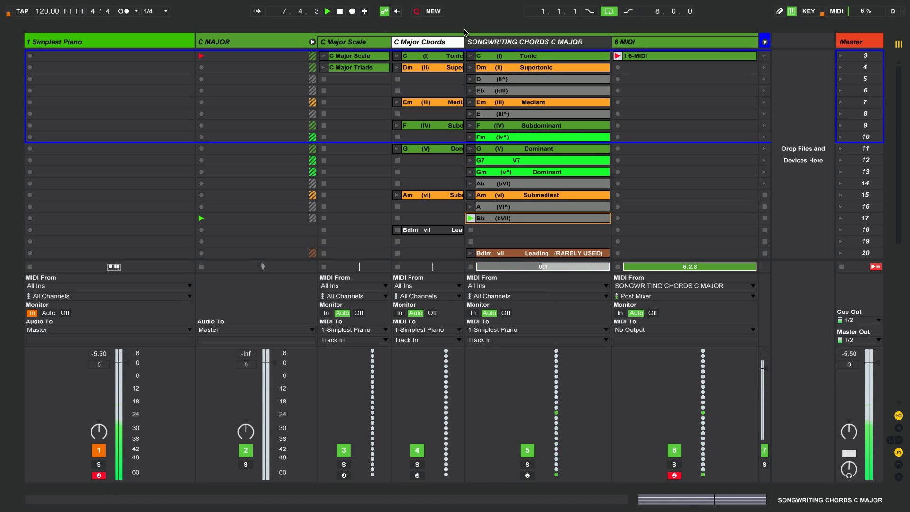
{"action": "left_click", "coordinate": [471, 55]}
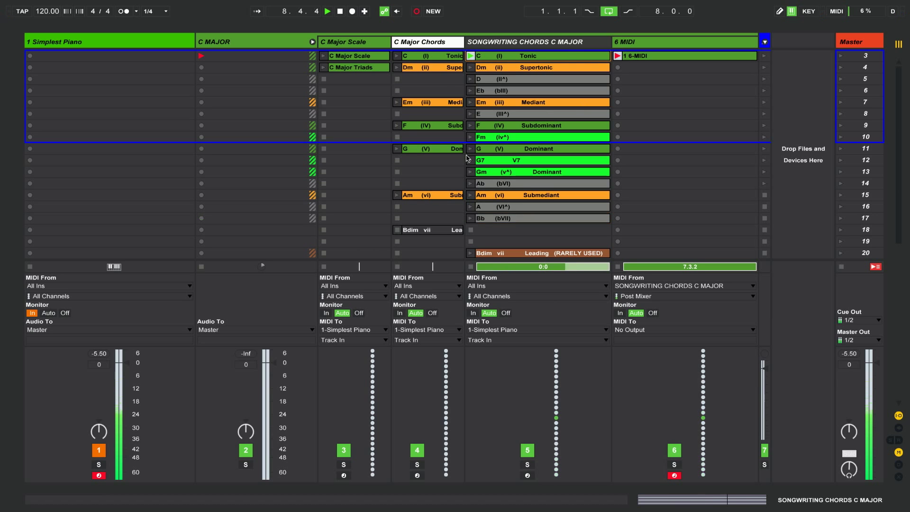
Stop playback and open the recorded chord clip's notes in the clip detail view.
{"action": "double_click", "coordinate": [662, 56]}
{"action": "scroll", "coordinate": [661, 397], "scroll_direction": "down", "scroll_amount": 2}
{"action": "scroll", "coordinate": [622, 414], "scroll_direction": "up", "scroll_amount": 4}
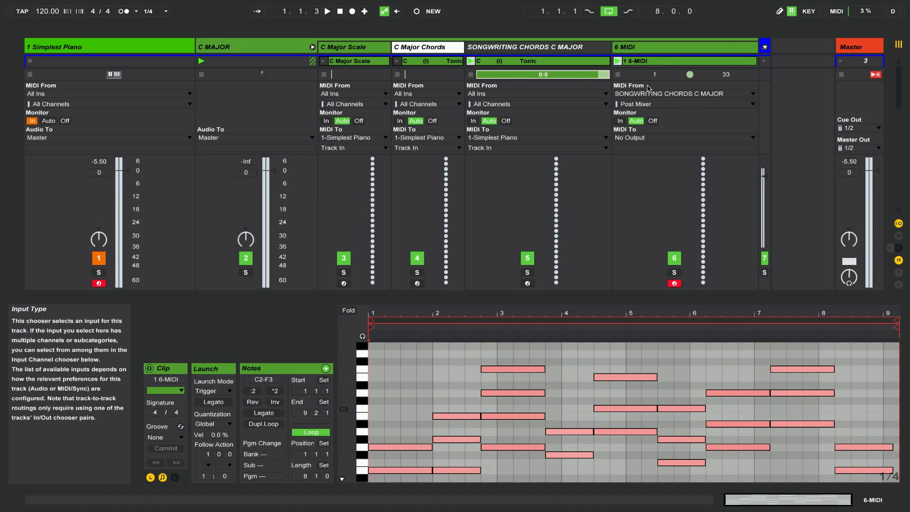
Delete the recorded 6 MIDI track and hide the detail view.
{"action": "left_click", "coordinate": [645, 50]}
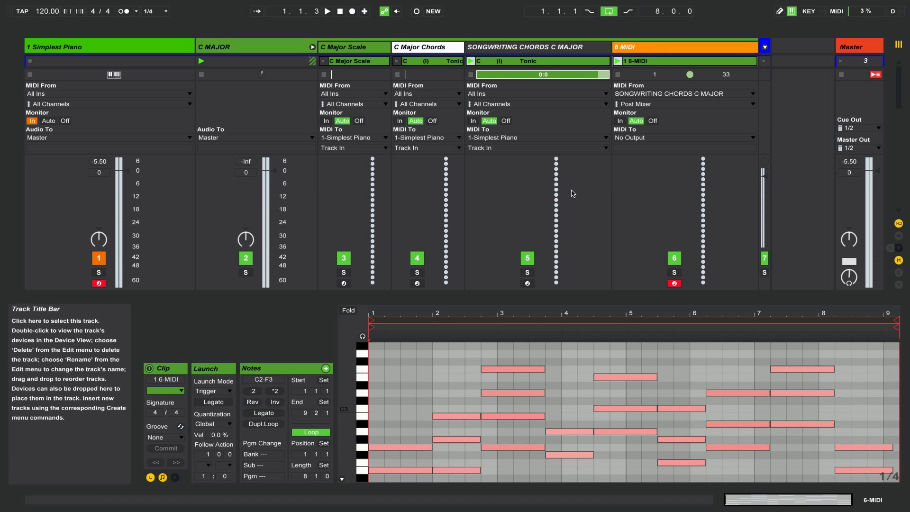
{"action": "key", "text": "Delete"}
{"action": "key", "text": "ctrl+alt+l"}
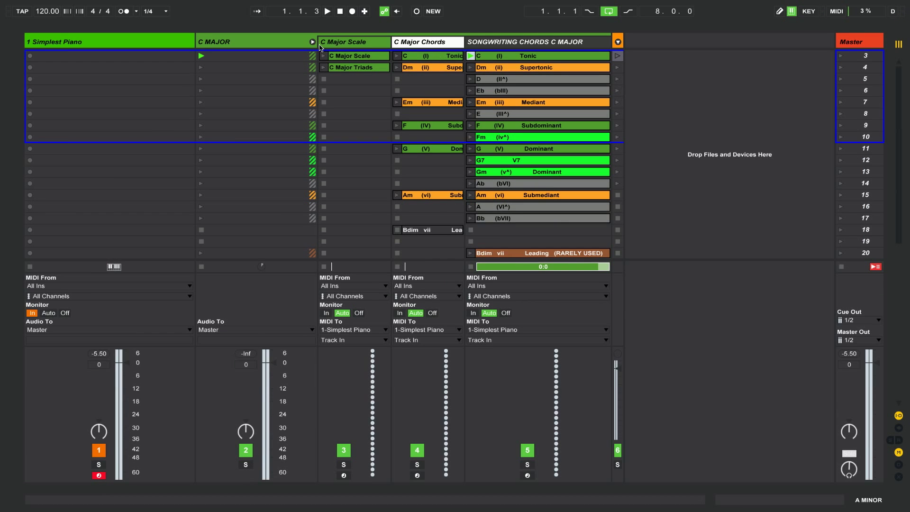
Show the devices of the SONGWRITING CHORDS C MAJOR track, and browse the MIDI effects down to Pitch.
{"action": "double_click", "coordinate": [498, 43]}
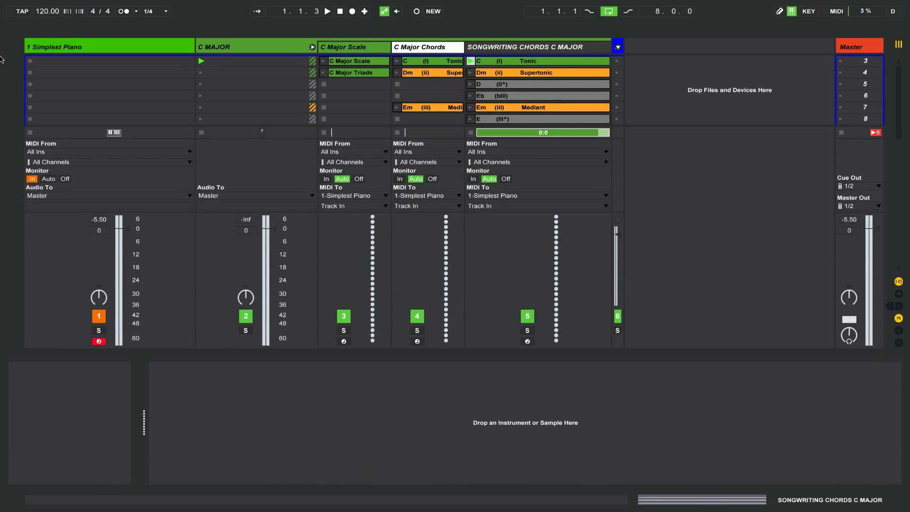
{"action": "left_click", "coordinate": [10, 44]}
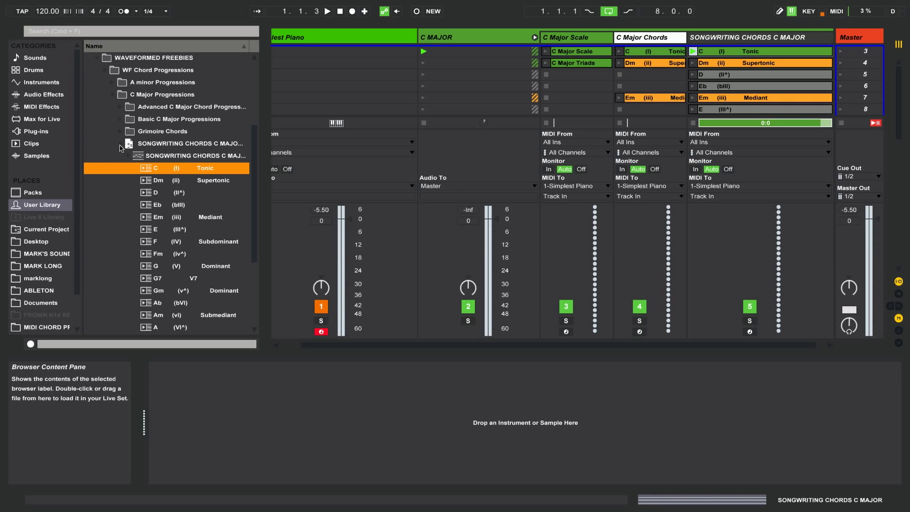
{"action": "left_click", "coordinate": [121, 144]}
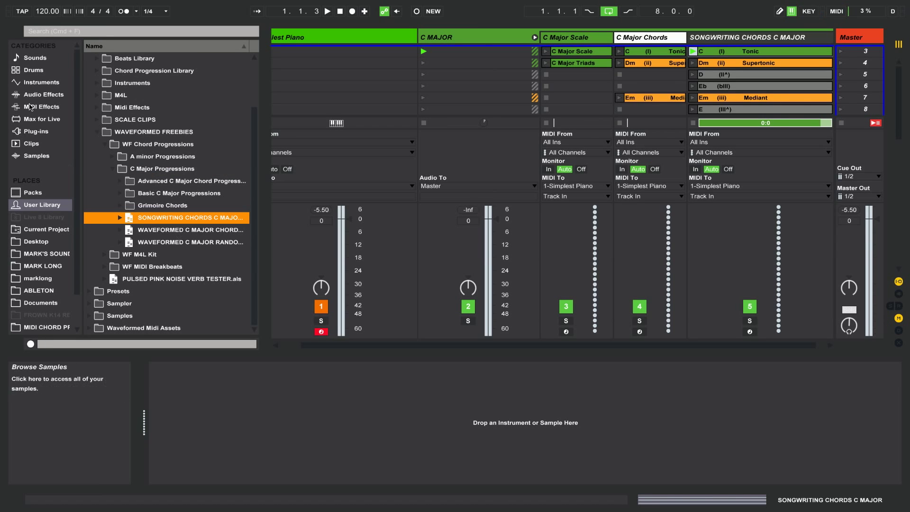
{"action": "left_click", "coordinate": [30, 107]}
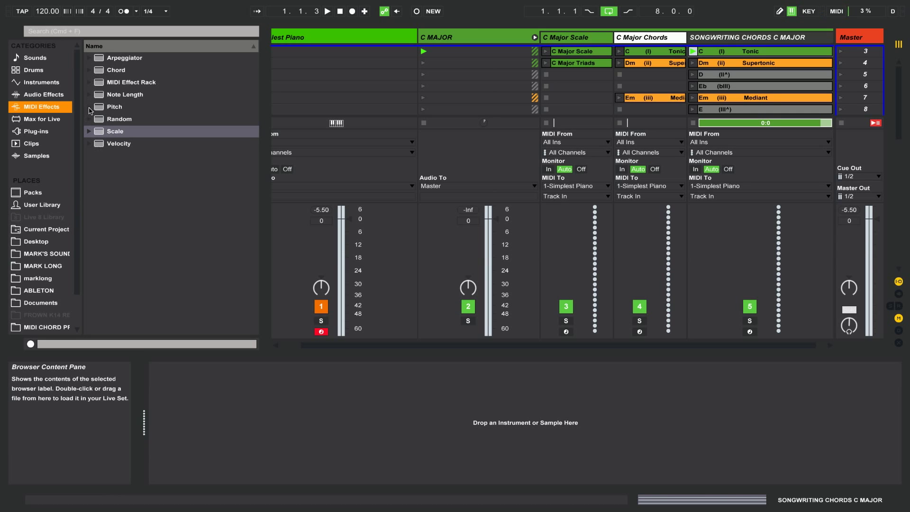
{"action": "left_click", "coordinate": [89, 108]}
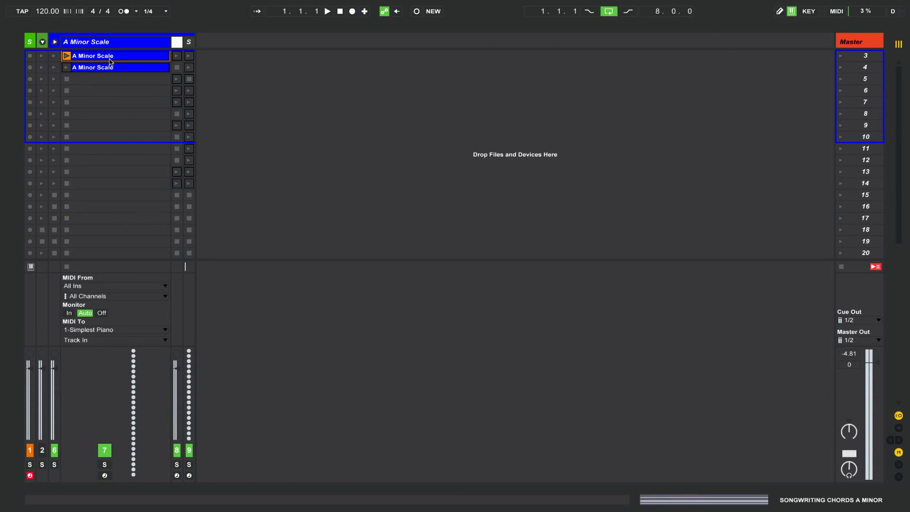
Open the notes of the scene 3 A Minor Scale clip and play the clip through once.
{"action": "double_click", "coordinate": [110, 61]}
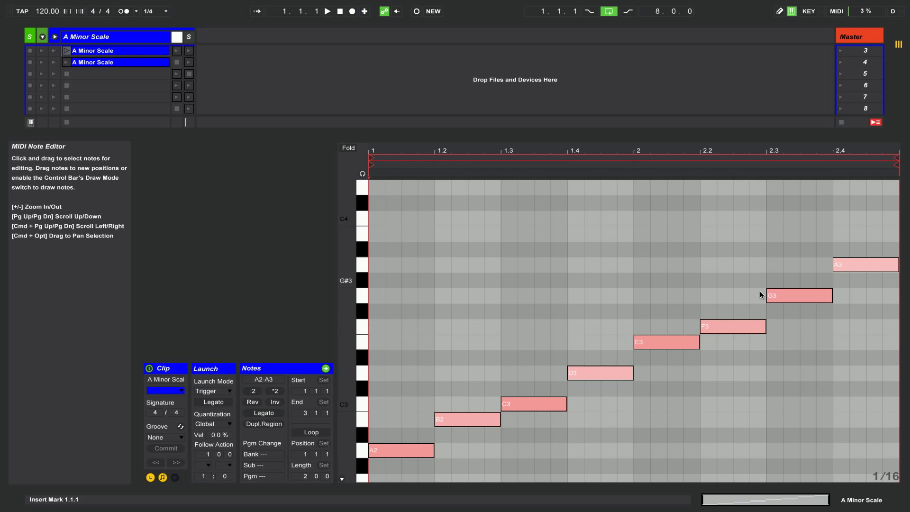
{"action": "left_click", "coordinate": [66, 53]}
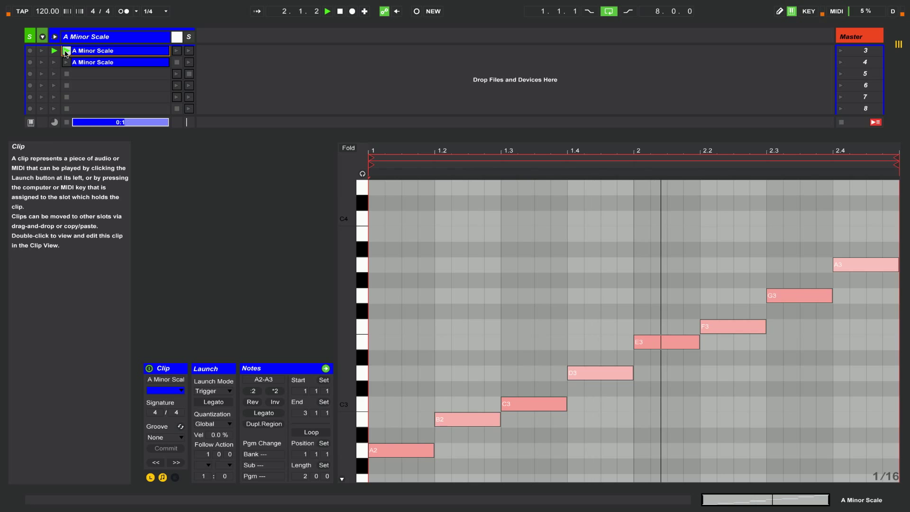
{"action": "key", "text": "space"}
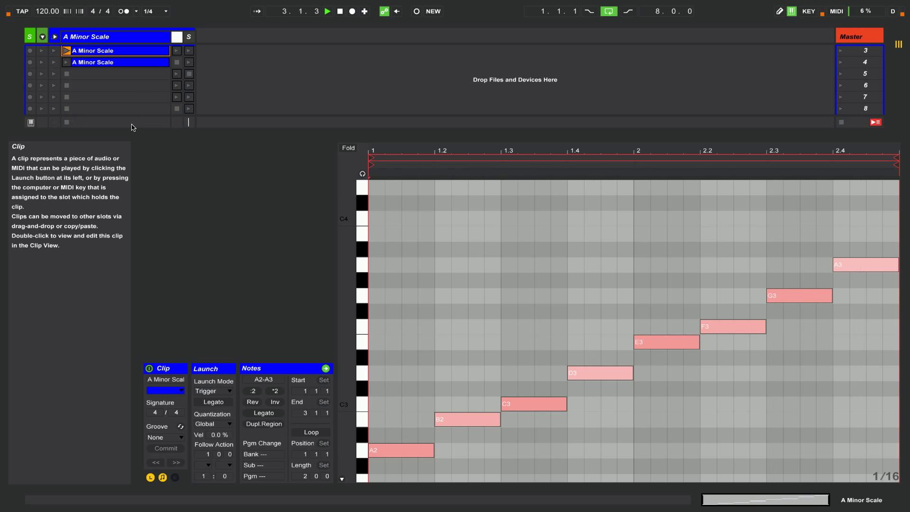
Copy scale notes to build triads in the A Minor Scale clip: C3 and E3 over A2, D3 and F3 over B2, E3 and G3 over C3.
{"action": "left_click", "coordinate": [380, 464]}
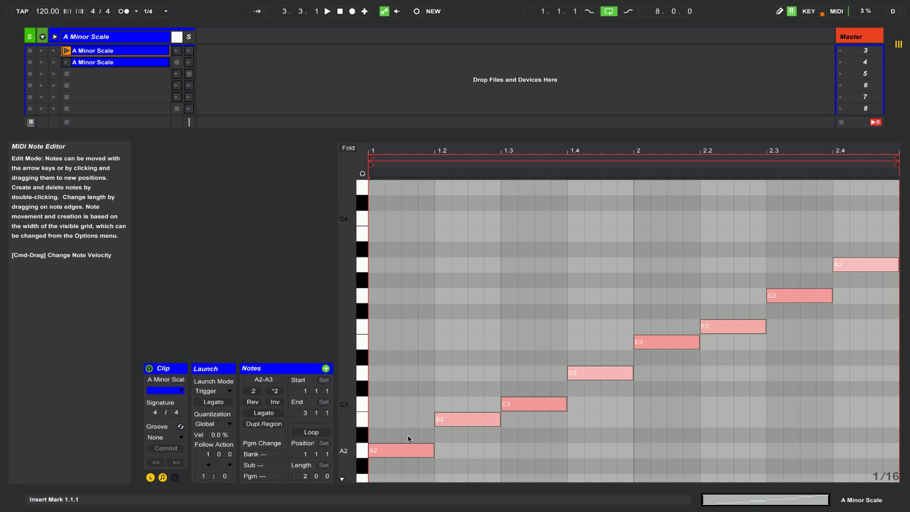
{"action": "left_click_drag", "start_coordinate": [517, 407], "coordinate": [381, 408]}
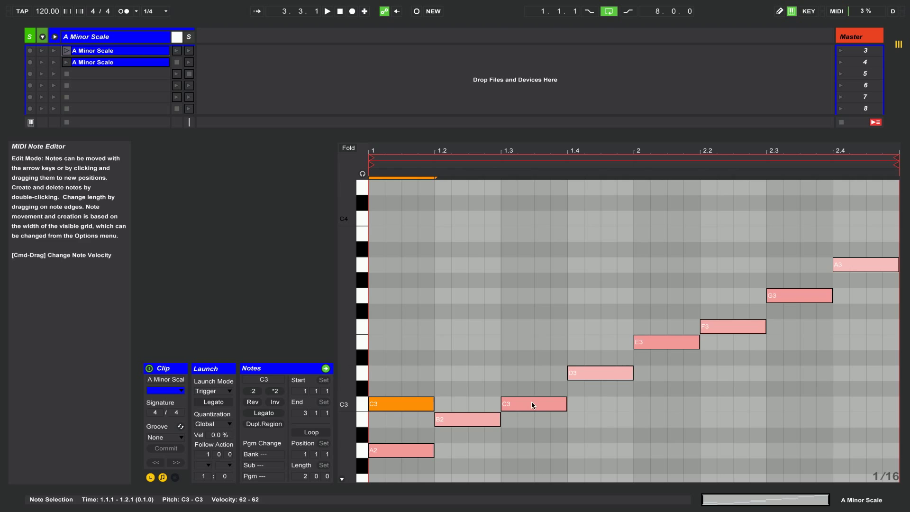
{"action": "left_click_drag", "start_coordinate": [646, 345], "coordinate": [392, 344]}
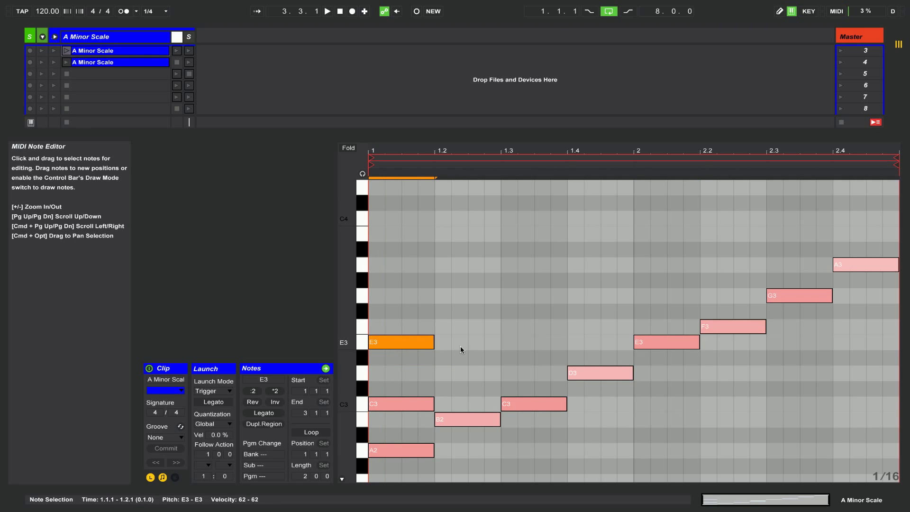
{"action": "left_click_drag", "start_coordinate": [578, 375], "coordinate": [471, 377]}
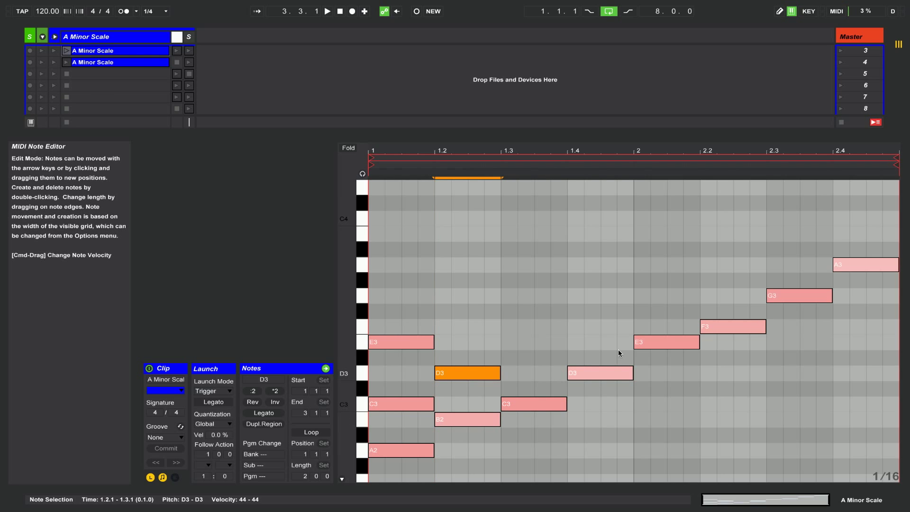
{"action": "left_click_drag", "start_coordinate": [745, 327], "coordinate": [467, 328]}
{"action": "left_click_drag", "start_coordinate": [643, 343], "coordinate": [514, 351]}
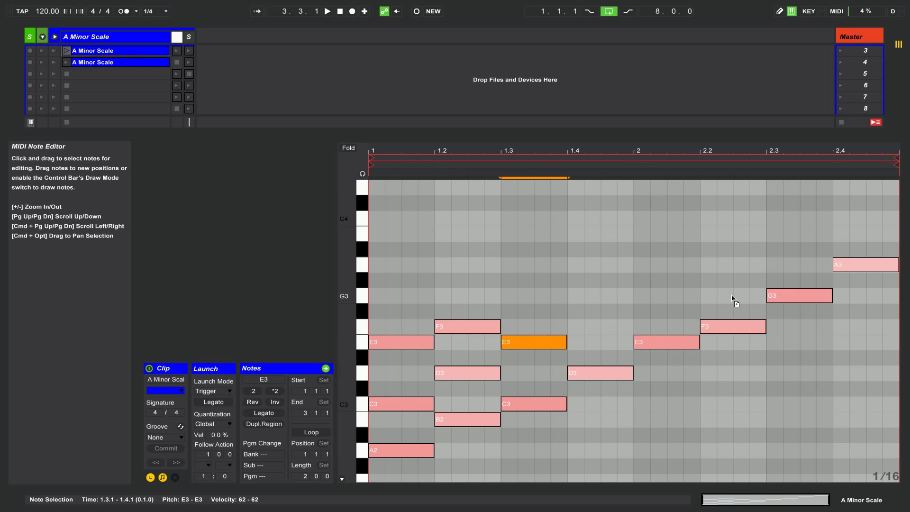
{"action": "left_click_drag", "start_coordinate": [526, 342], "coordinate": [524, 299]}
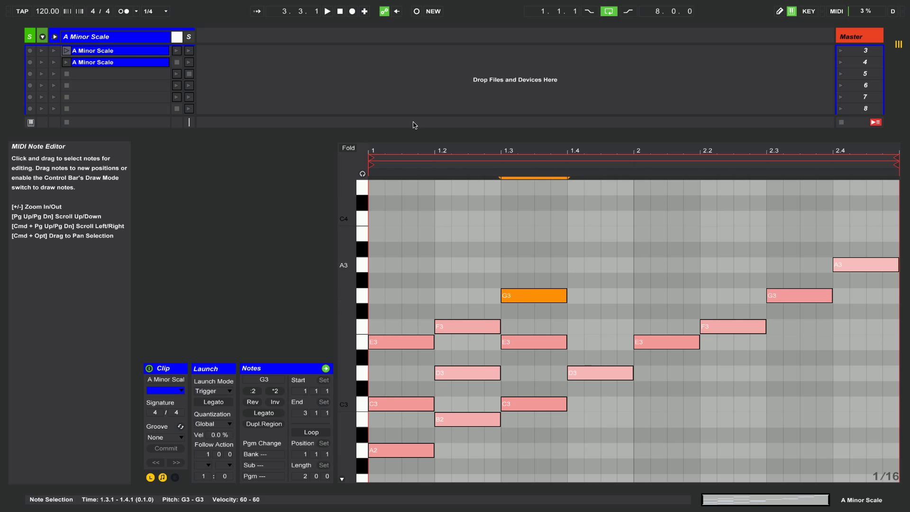
Open the scene 4 A Minor Scale clip and play its triads while examining the notes.
{"action": "left_click", "coordinate": [97, 62]}
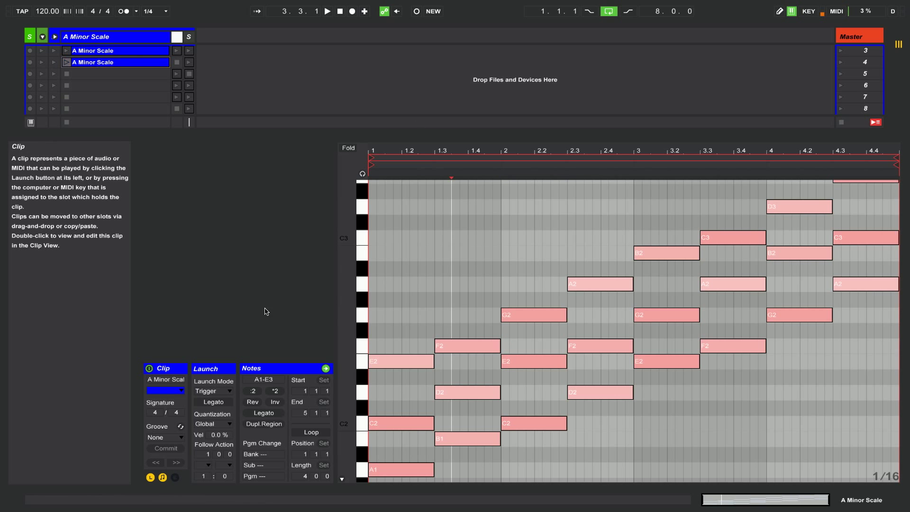
{"action": "scroll", "coordinate": [477, 260], "scroll_direction": "down", "scroll_amount": 5}
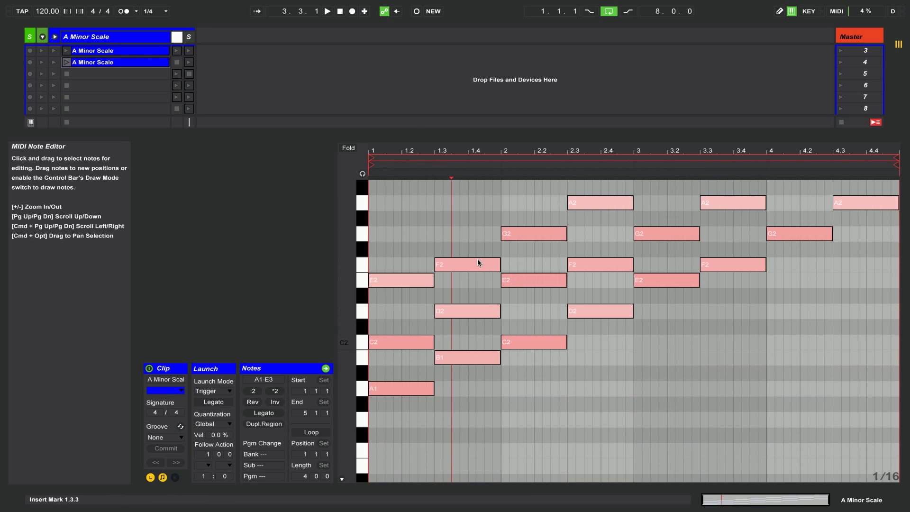
{"action": "scroll", "coordinate": [477, 259], "scroll_direction": "down", "scroll_amount": 2}
{"action": "left_click", "coordinate": [67, 62]}
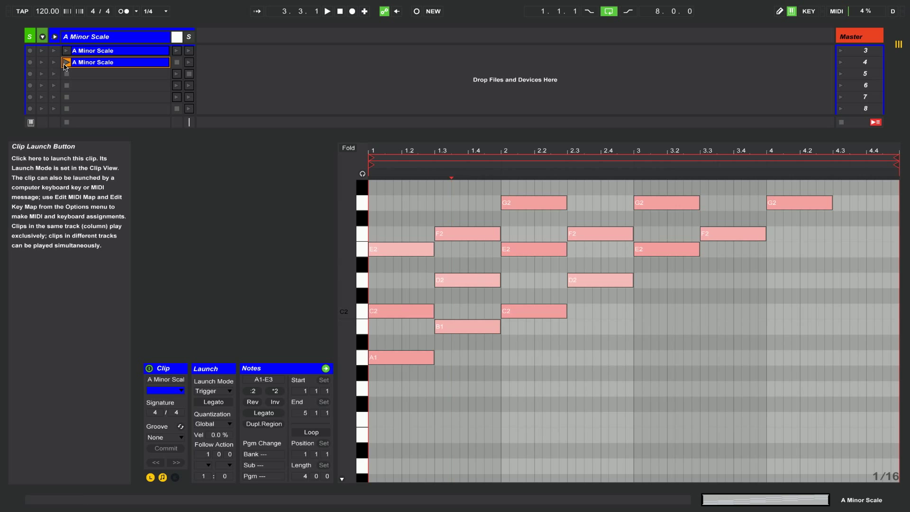
{"action": "left_click", "coordinate": [457, 305]}
{"action": "scroll", "coordinate": [457, 305], "scroll_direction": "up", "scroll_amount": 1}
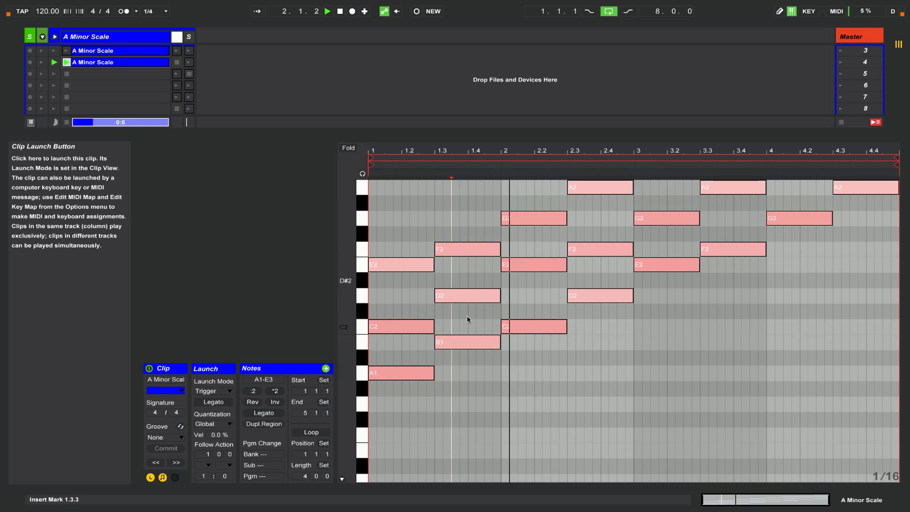
{"action": "scroll", "coordinate": [453, 221], "scroll_direction": "up", "scroll_amount": 3}
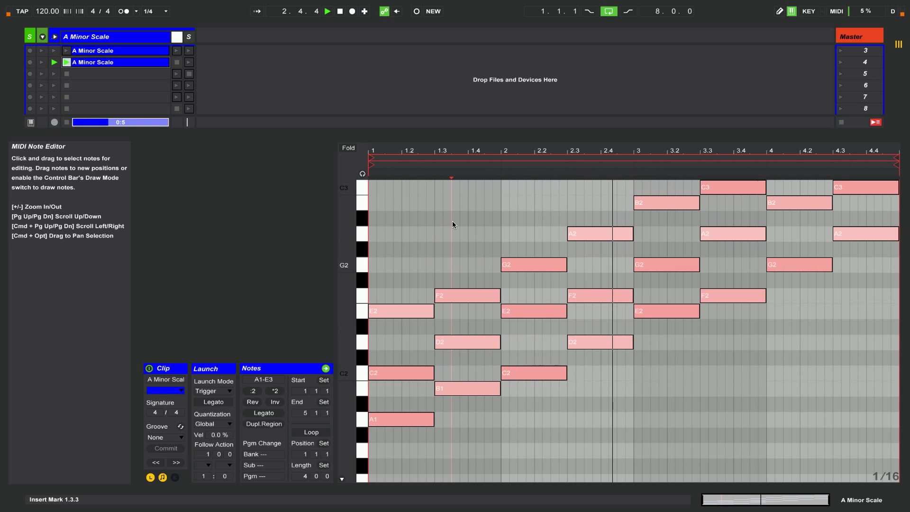
{"action": "scroll", "coordinate": [452, 221], "scroll_direction": "up", "scroll_amount": 5}
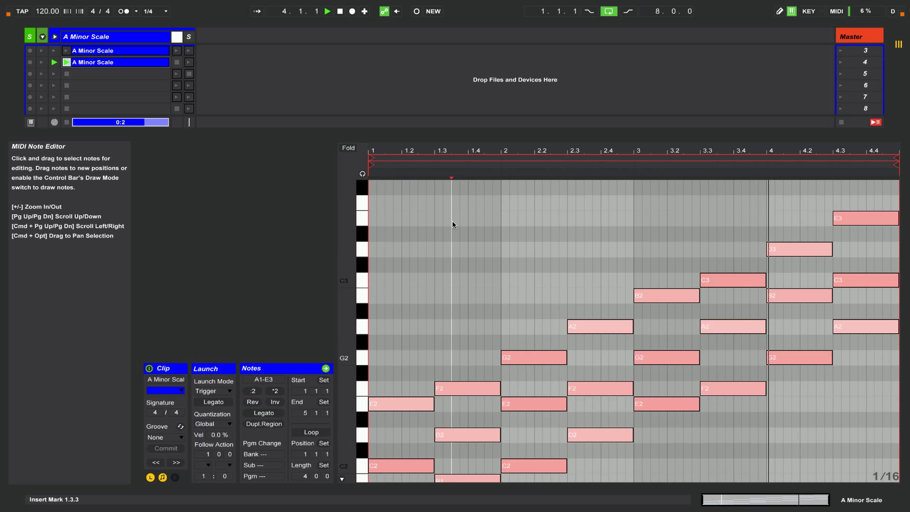
{"action": "scroll", "coordinate": [453, 221], "scroll_direction": "down", "scroll_amount": 4}
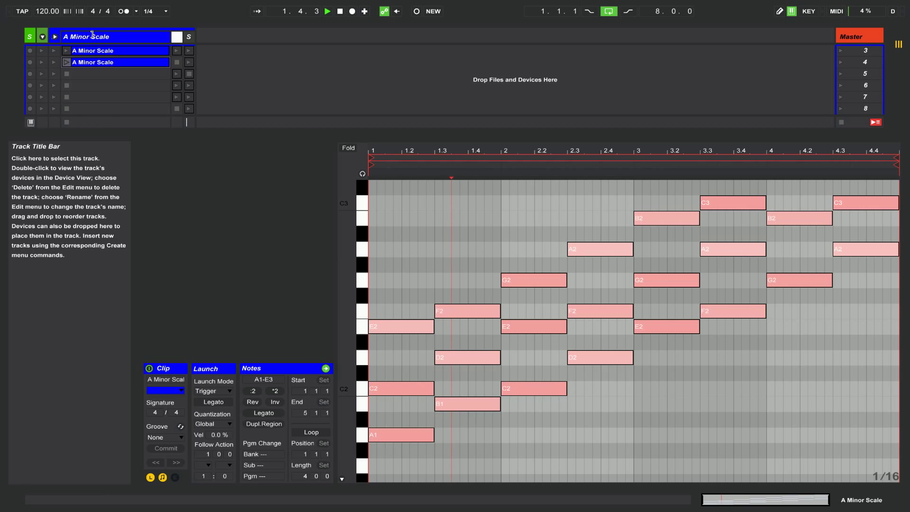
Narrow the A Minor Scale track and show the full A Minor Chords clip list, with the detail view and In/Out section hidden.
{"action": "left_click_drag", "start_coordinate": [92, 34], "coordinate": [61, 37]}
{"action": "left_click_drag", "start_coordinate": [236, 136], "coordinate": [253, 432]}
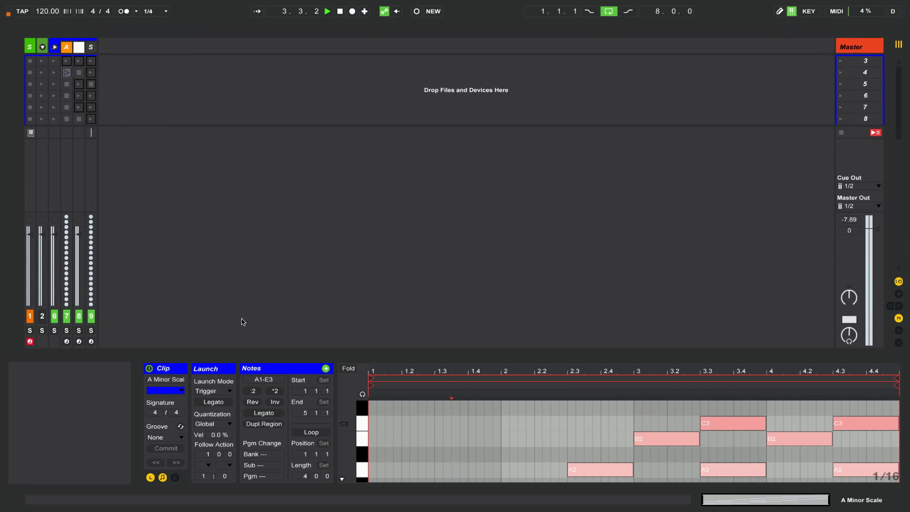
{"action": "left_click", "coordinate": [82, 46]}
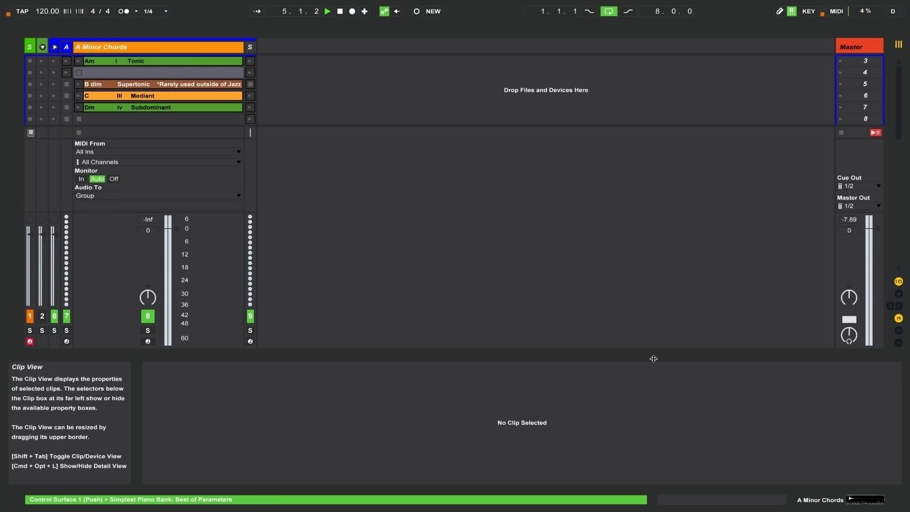
{"action": "left_click_drag", "start_coordinate": [659, 359], "coordinate": [659, 488]}
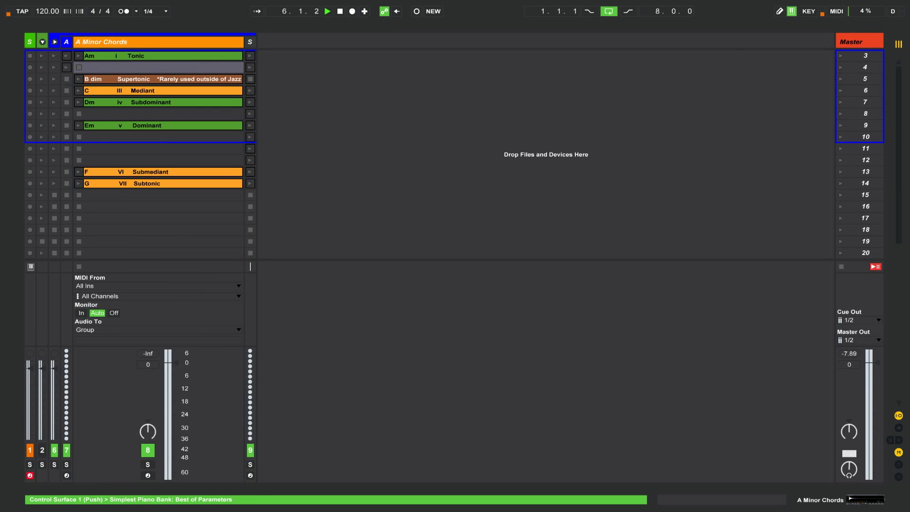
{"action": "left_click", "coordinate": [901, 416]}
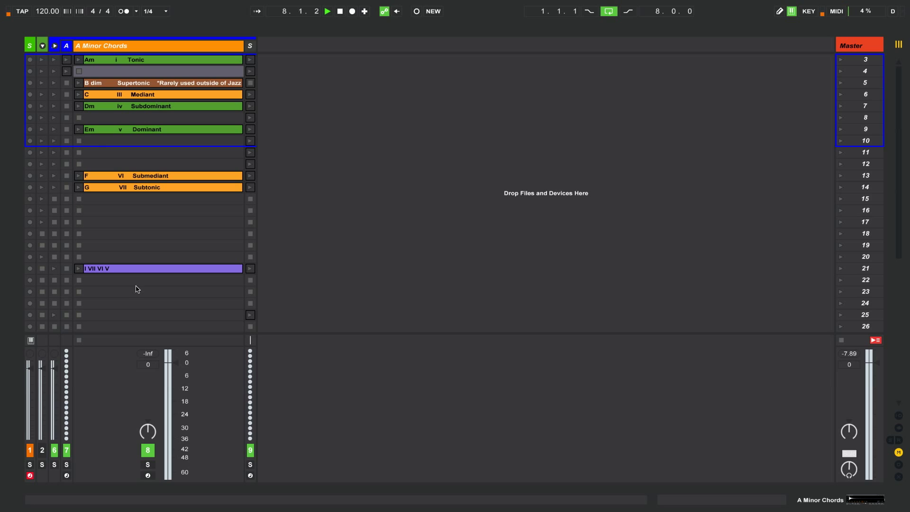
Delete the I VII VI V clip from scene 21 of the A Minor Chords track.
{"action": "left_click", "coordinate": [128, 269]}
{"action": "key", "text": "Delete"}
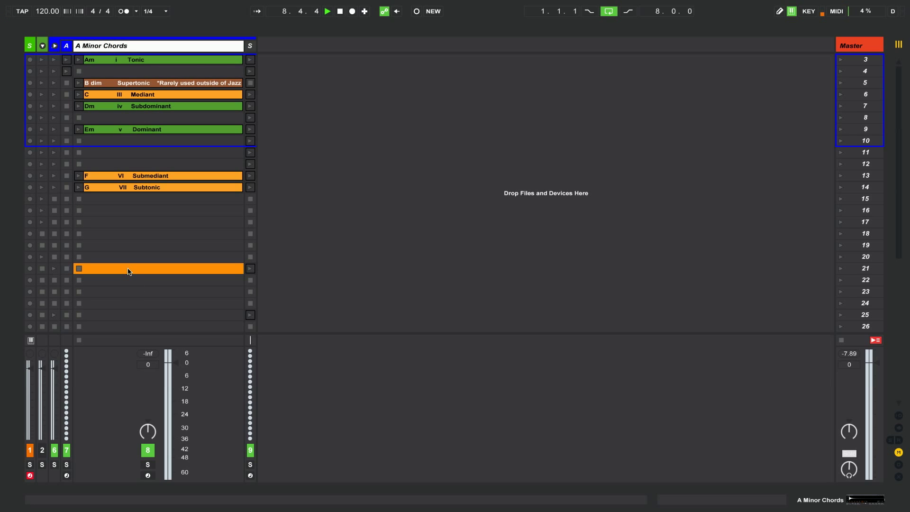
{"action": "left_click", "coordinate": [140, 70]}
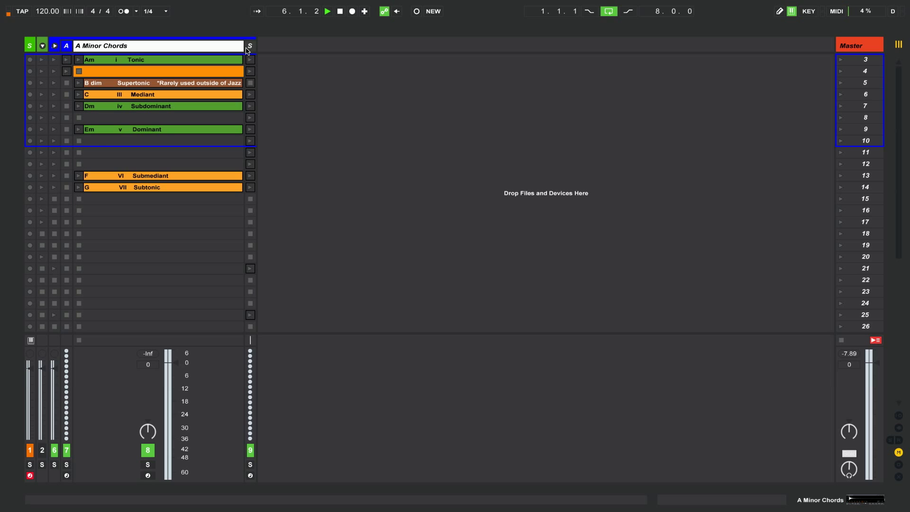
Widen SONGWRITING CHORDS A MINOR, unfold the C MAJOR group and narrow A Minor Chords to compare both songwriting chord tracks side by side.
{"action": "left_click_drag", "start_coordinate": [244, 46], "coordinate": [222, 47]}
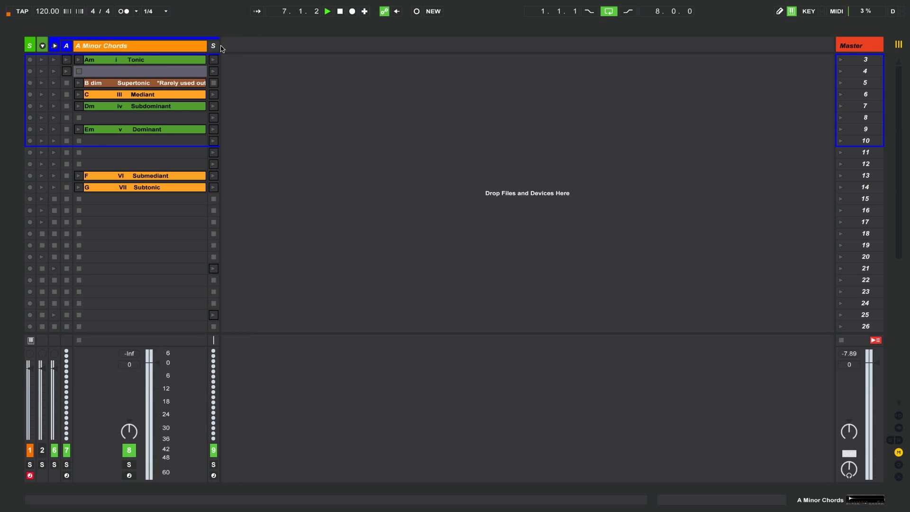
{"action": "left_click_drag", "start_coordinate": [450, 65], "coordinate": [469, 66]}
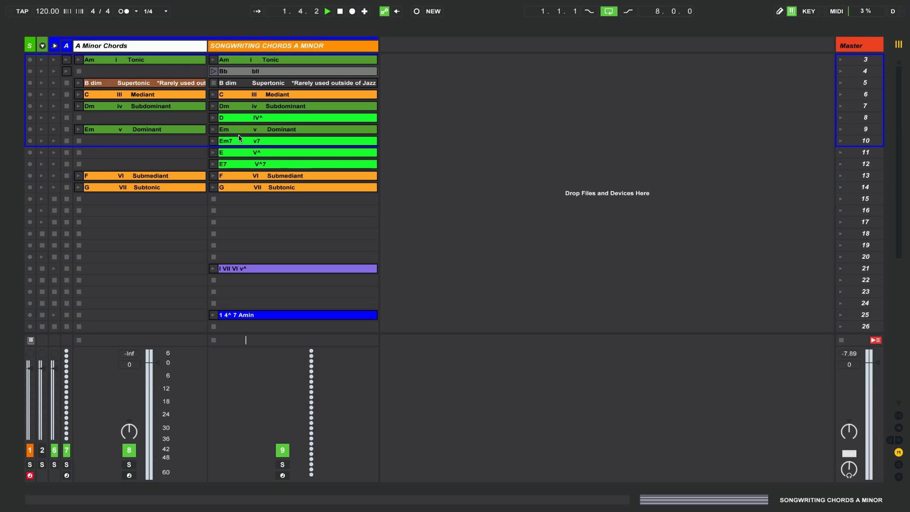
{"action": "left_click", "coordinate": [52, 47]}
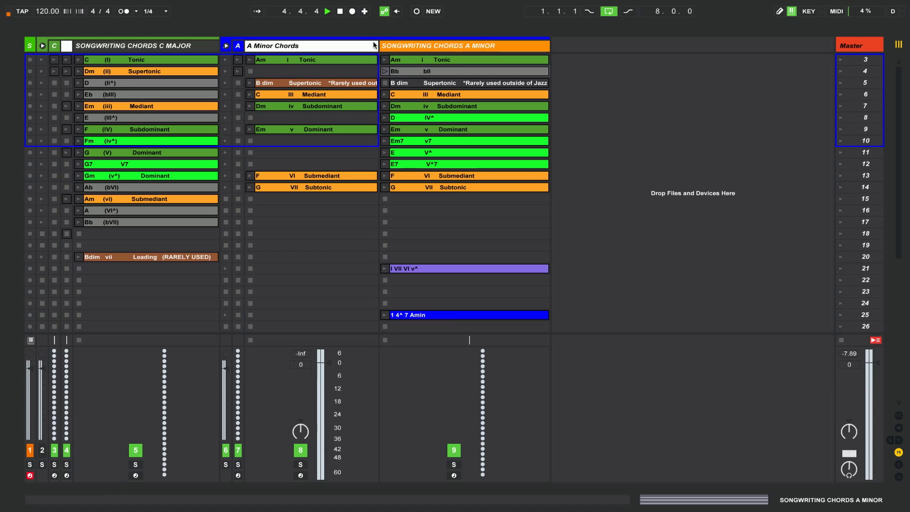
{"action": "left_click_drag", "start_coordinate": [374, 44], "coordinate": [256, 45]}
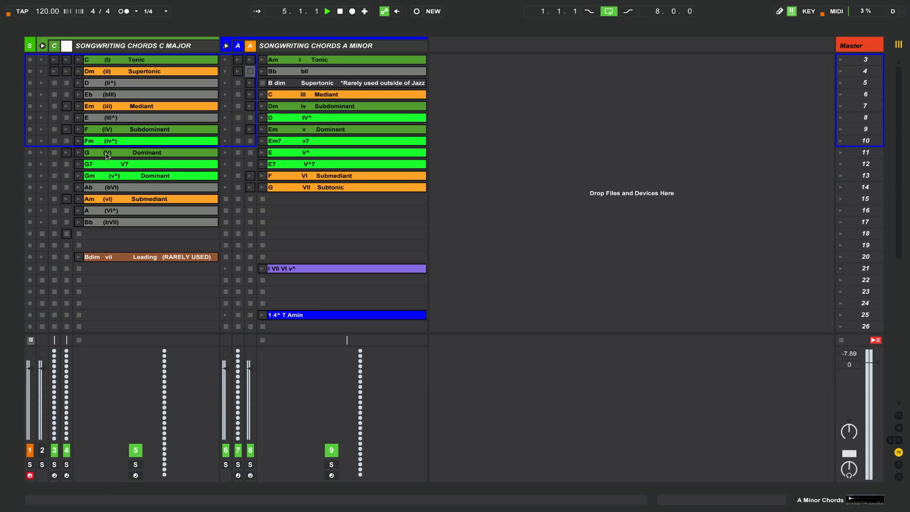
Switch to the Arrangement View with the browser showing the A minor songwriting chord clips.
{"action": "key", "text": "super+alt+b"}
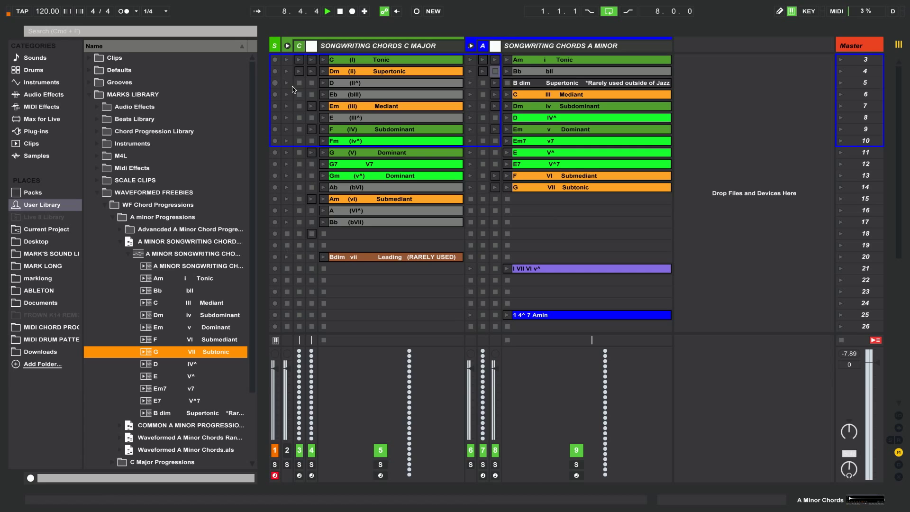
{"action": "key", "text": "Tab"}
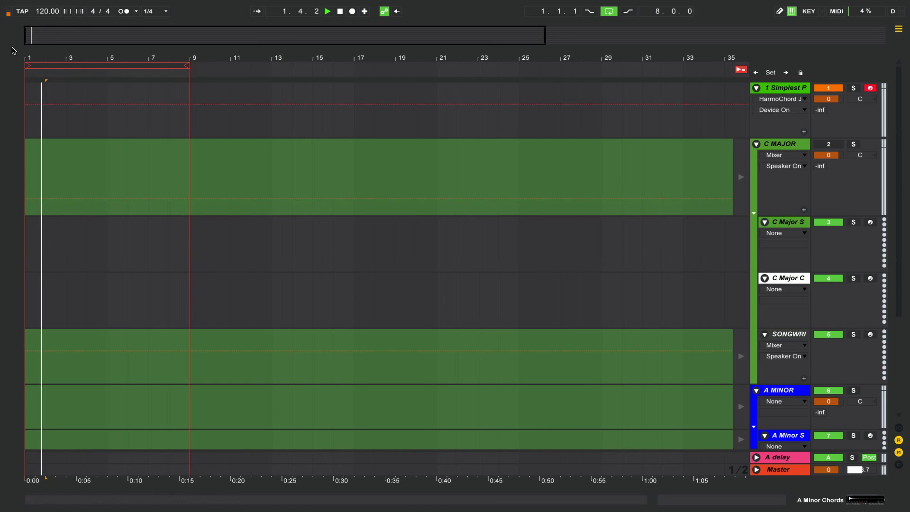
{"action": "key", "text": "super+alt+b"}
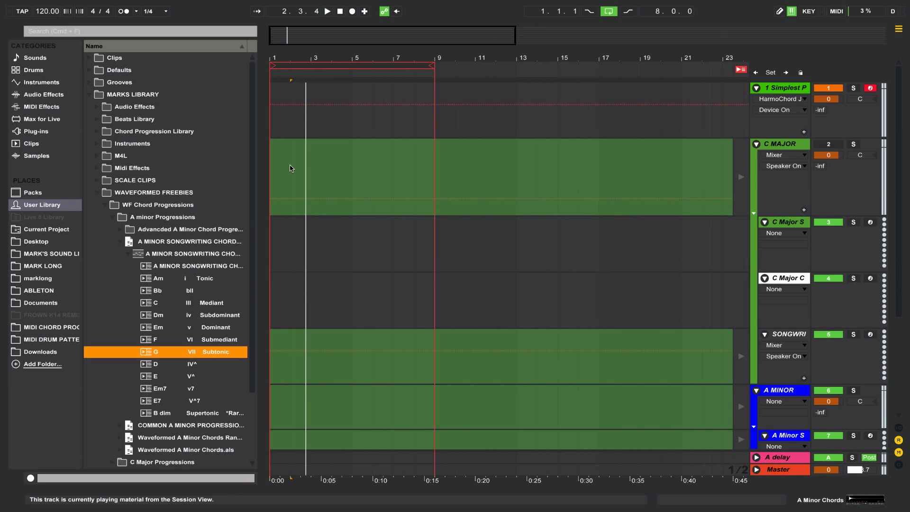
Place the Am, G, Em7 and E7 chord clips in sequence on the C Major Scale track, starting at bar 1.
{"action": "left_click_drag", "start_coordinate": [147, 280], "coordinate": [274, 224]}
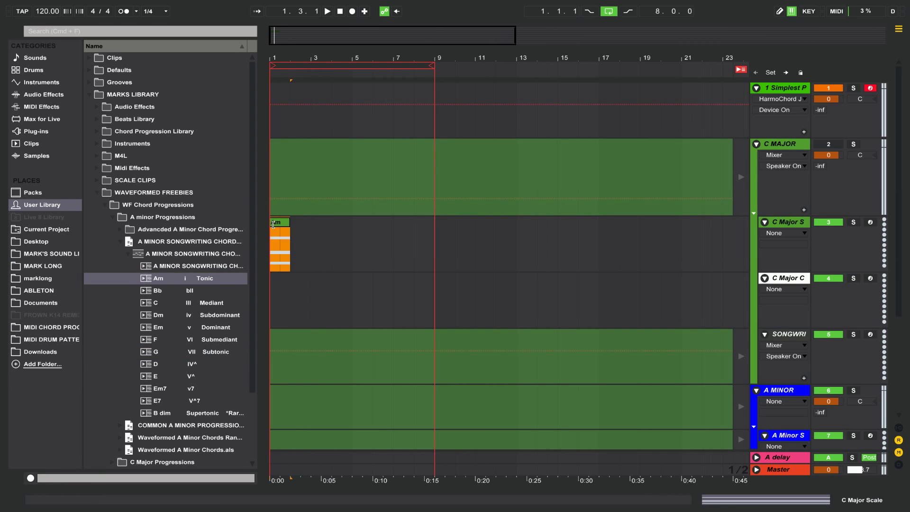
{"action": "left_click_drag", "start_coordinate": [150, 351], "coordinate": [297, 240]}
{"action": "left_click_drag", "start_coordinate": [143, 387], "coordinate": [311, 251]}
{"action": "left_click_drag", "start_coordinate": [157, 400], "coordinate": [359, 231]}
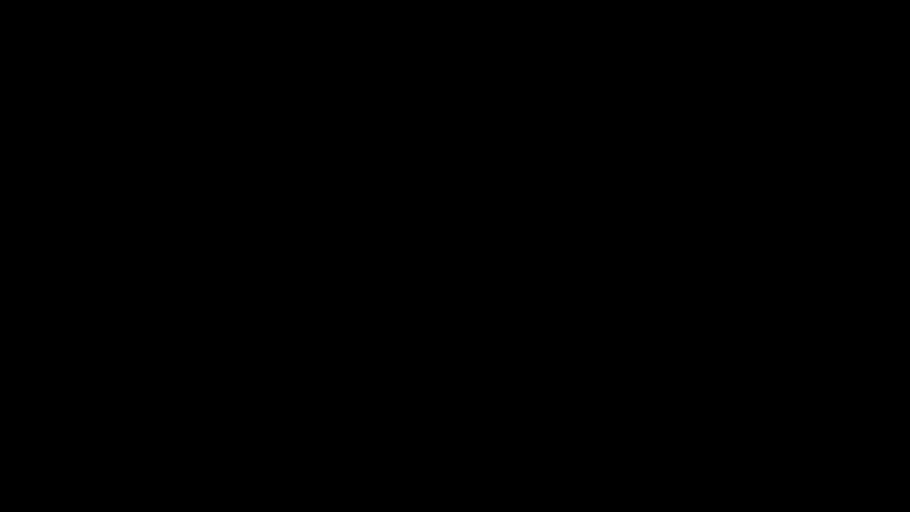